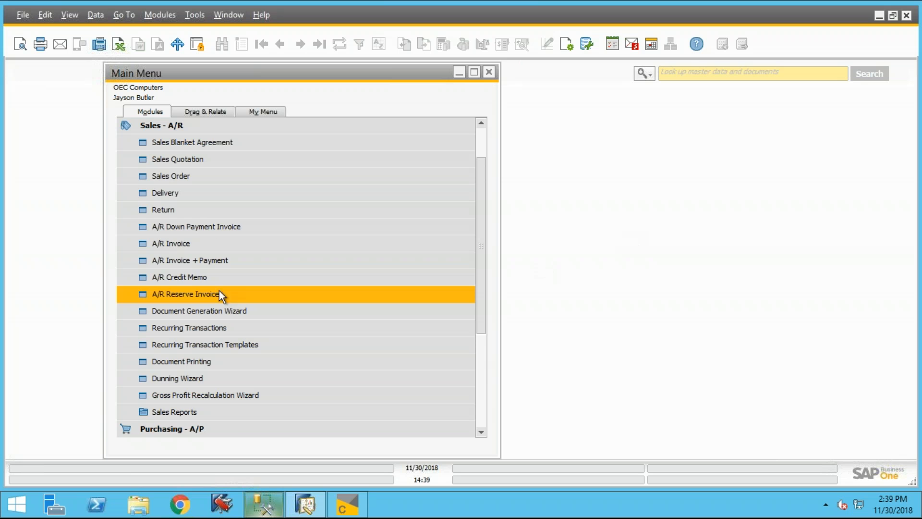
- Start a new sales order and choose Microchips as the customer
{"action": "left_click", "coordinate": [177, 176]}
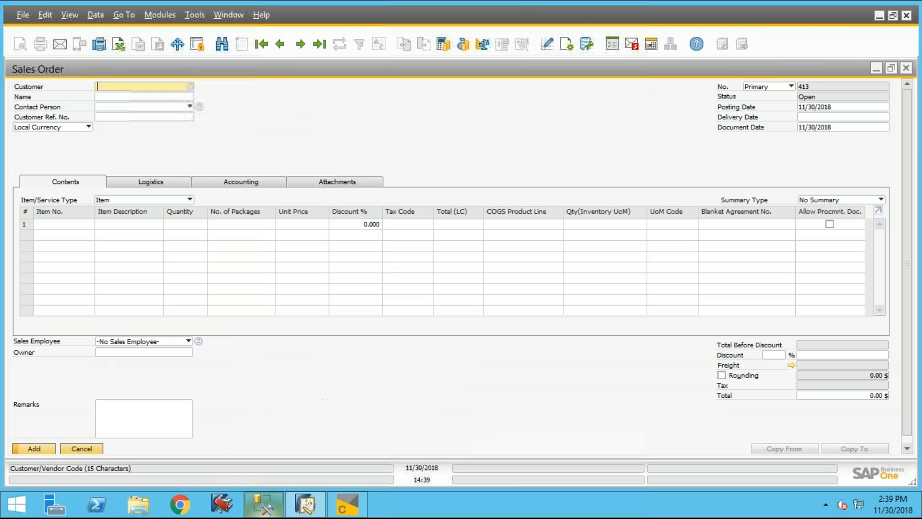
{"action": "left_click", "coordinate": [191, 87]}
{"action": "double_click", "coordinate": [367, 183]}
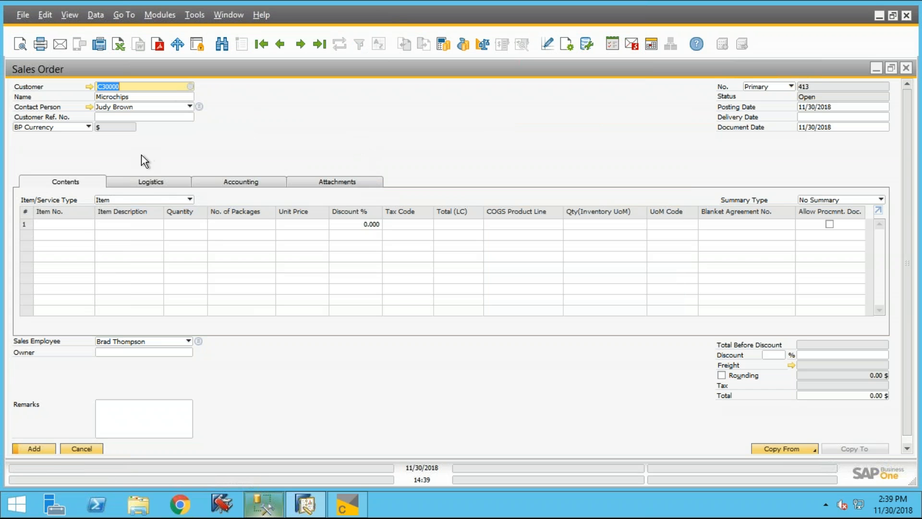
- Add item C00007, Hard Disk 3TB, to the first row of the sales order
{"action": "left_click", "coordinate": [74, 226]}
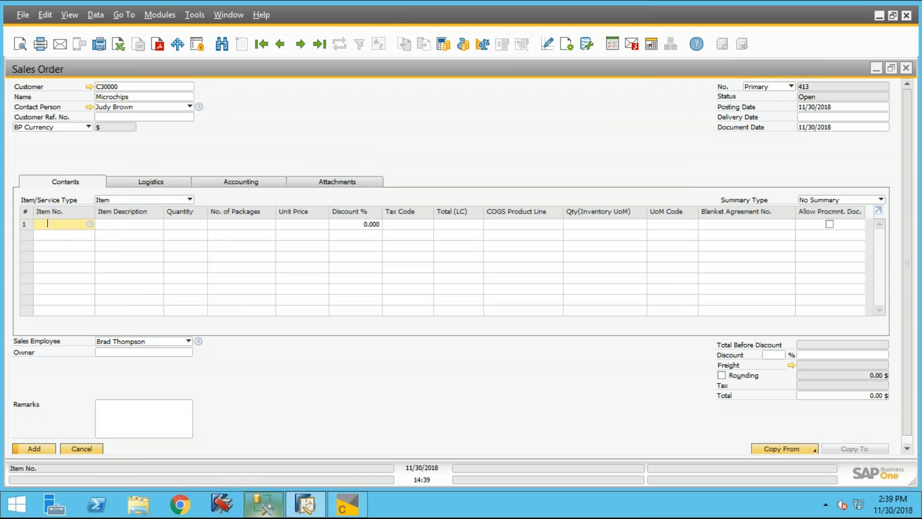
{"action": "left_click", "coordinate": [89, 223]}
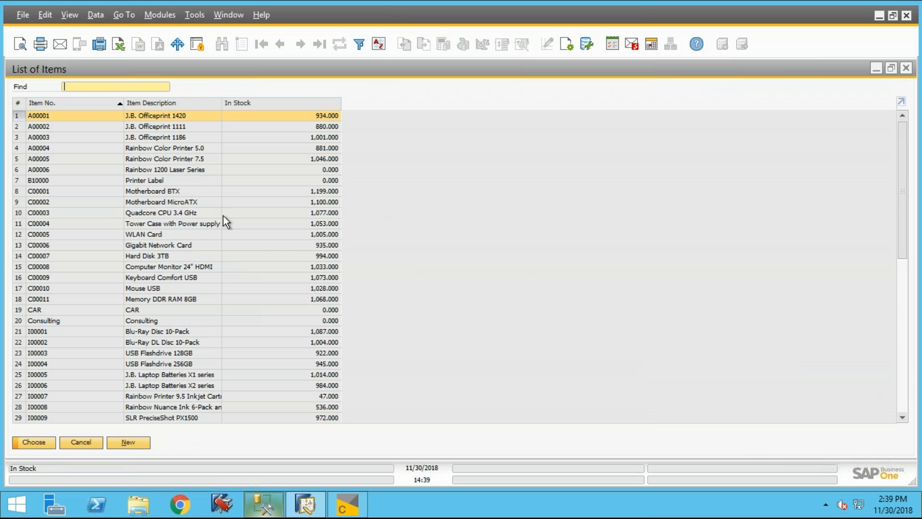
{"action": "double_click", "coordinate": [162, 257]}
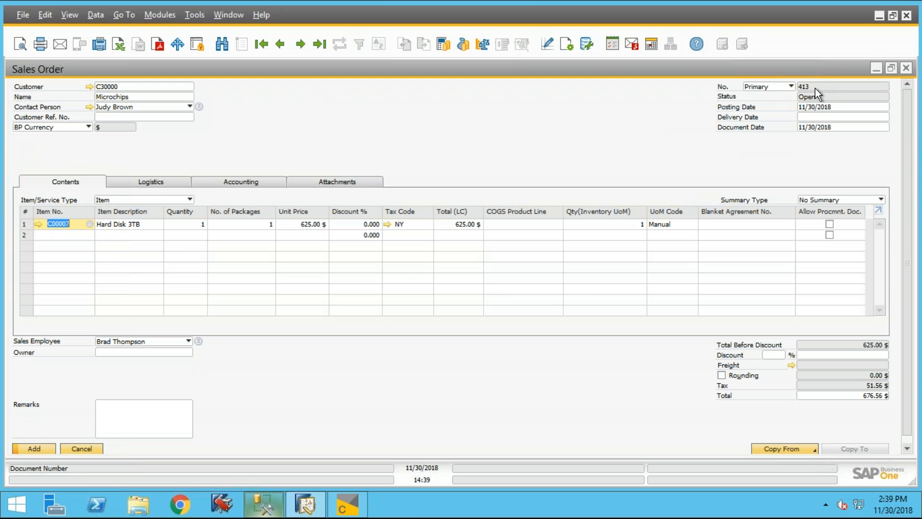
- Set the posting date to 11/30/2007 and accept updating the G/L accounts accordingly
{"action": "left_click", "coordinate": [840, 109]}
{"action": "left_click_drag", "start_coordinate": [819, 109], "coordinate": [841, 108]}
{"action": "type", "text": "2007"}
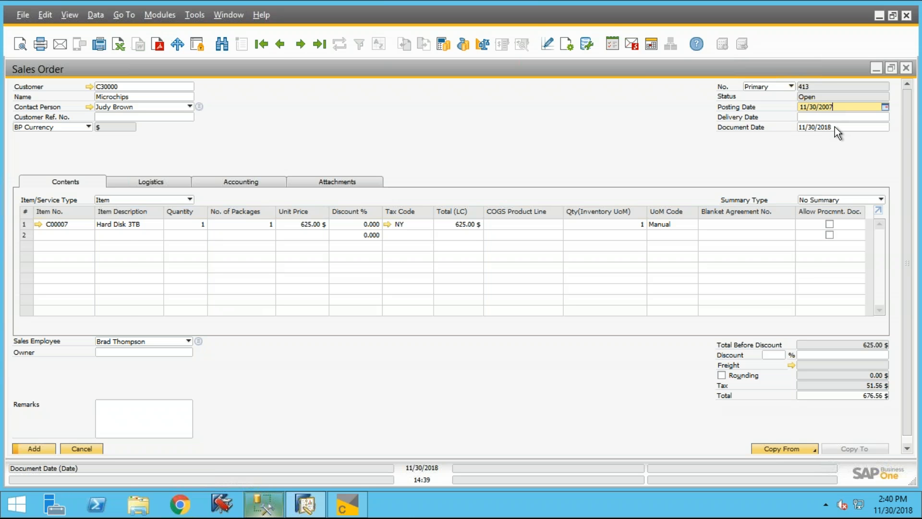
{"action": "key", "text": "Tab"}
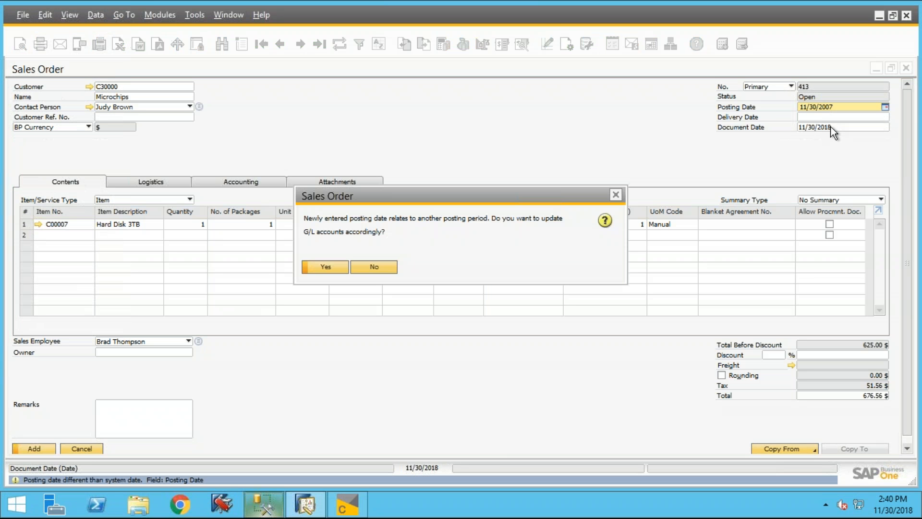
{"action": "left_click", "coordinate": [329, 271]}
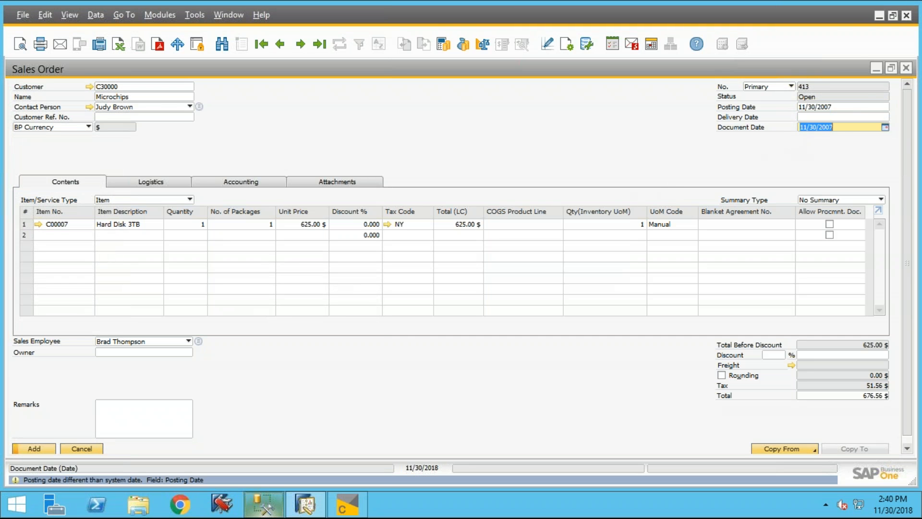
- Enter 11/30/2007 as the sales order's delivery date
{"action": "left_click", "coordinate": [823, 116]}
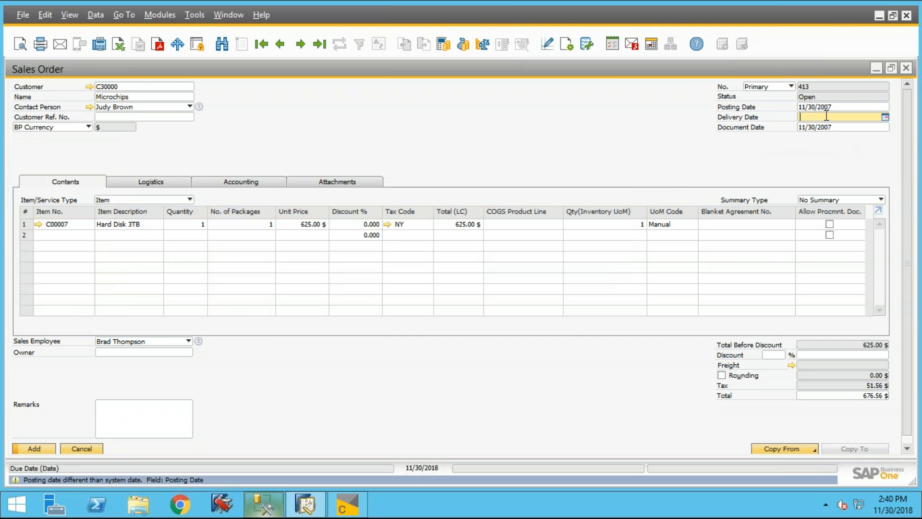
{"action": "type", "text": "11/3"}
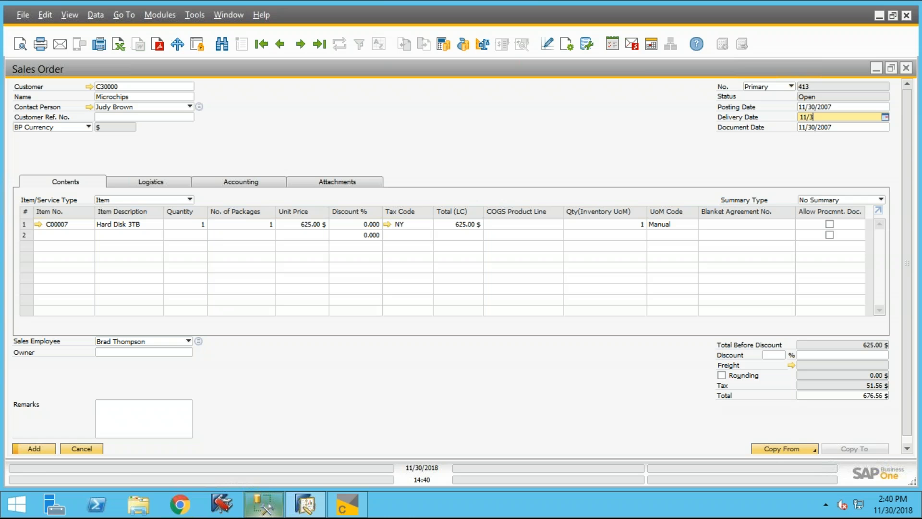
{"action": "type", "text": "0/2007"}
{"action": "left_click", "coordinate": [157, 225]}
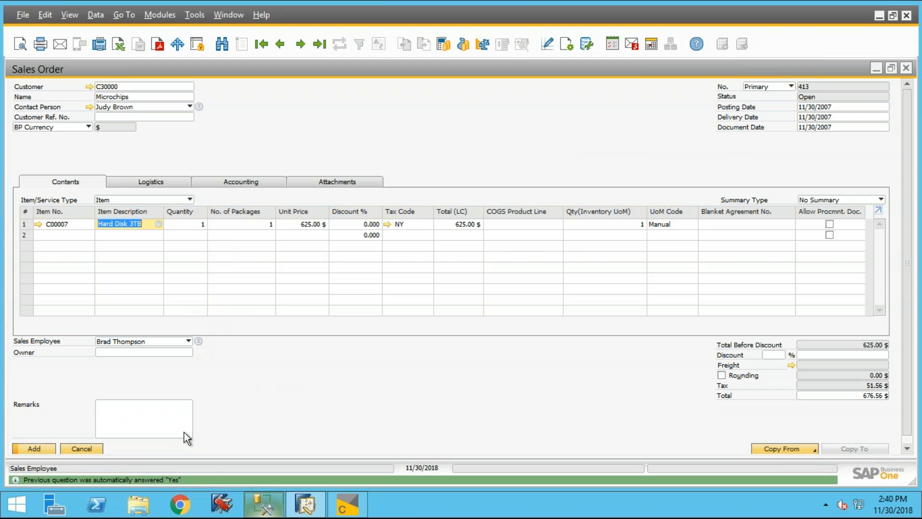
- Add the sales order despite its earlier posting date and display the saved record
{"action": "left_click", "coordinate": [33, 449]}
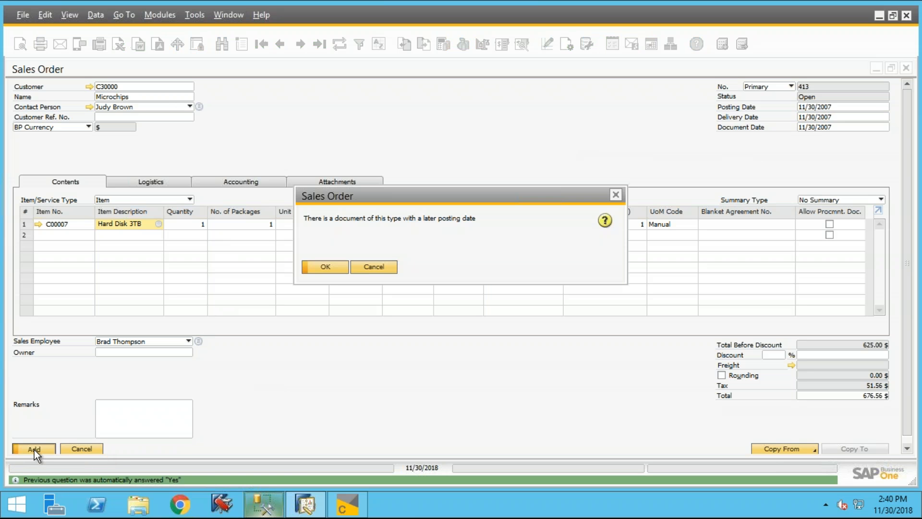
{"action": "left_click", "coordinate": [332, 268]}
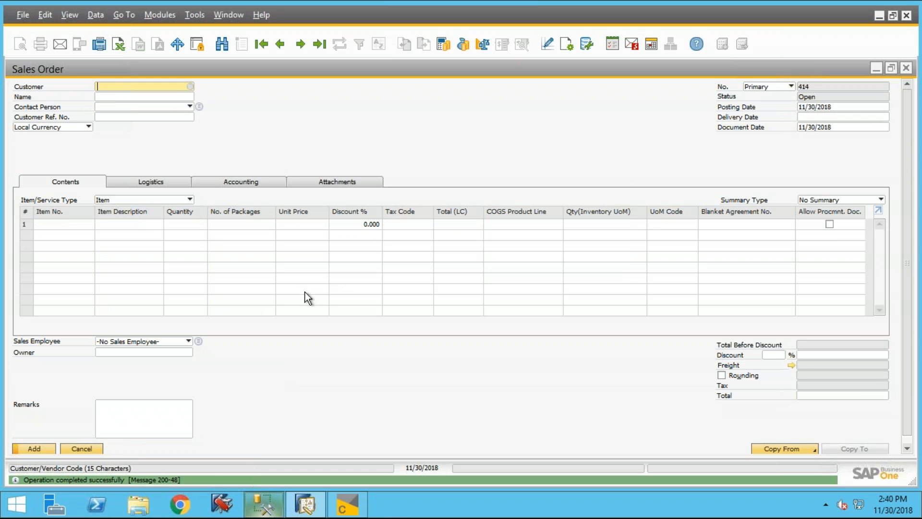
{"action": "left_click", "coordinate": [320, 45]}
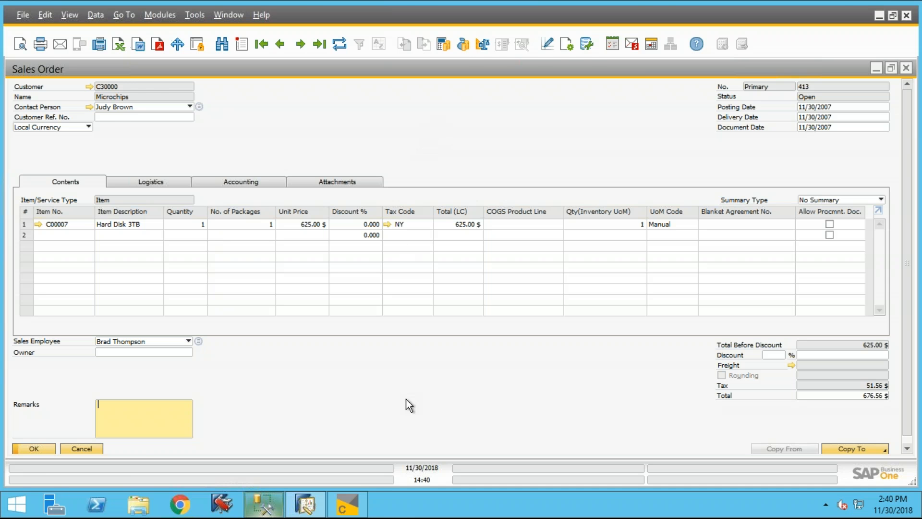
- Switch to BI360 Composer and show the Sales Order - Rows RDR1 fields with the BP Code and Orders branches collapsed
{"action": "left_click", "coordinate": [350, 509]}
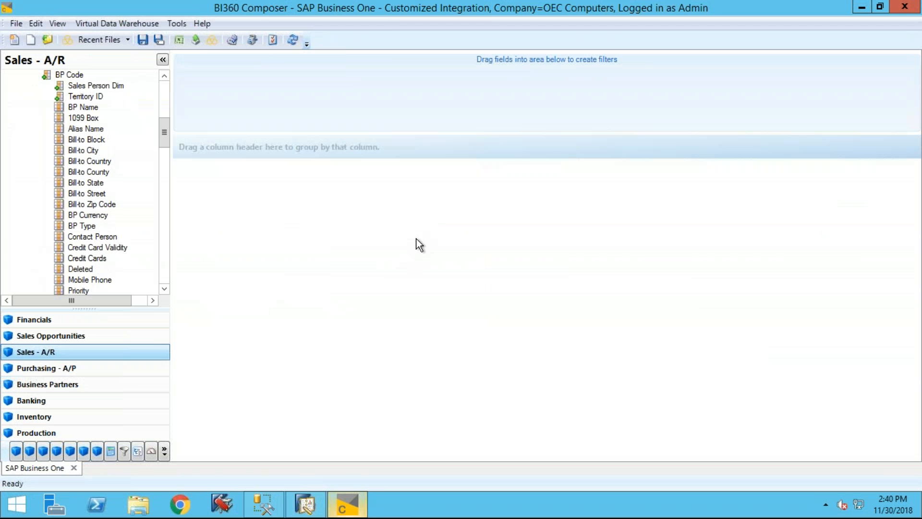
{"action": "scroll", "coordinate": [160, 96], "scroll_direction": "up", "scroll_amount": 8}
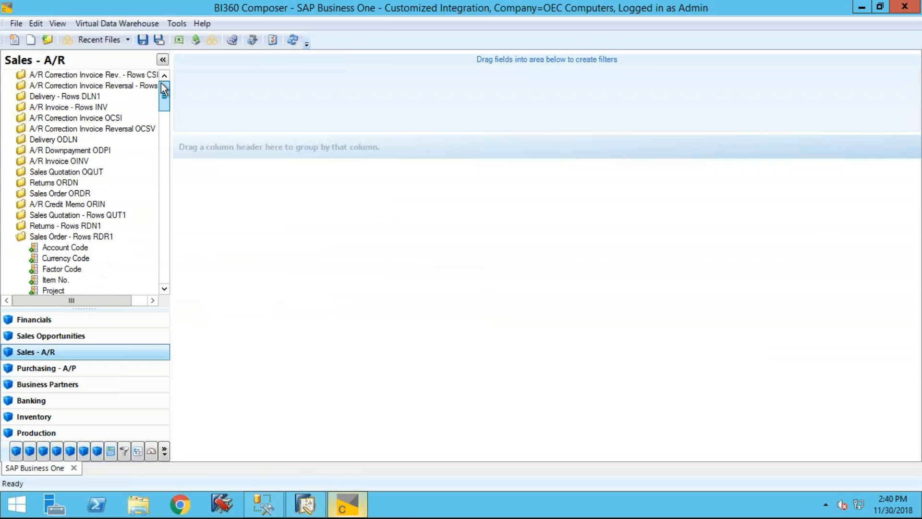
{"action": "left_click", "coordinate": [9, 237]}
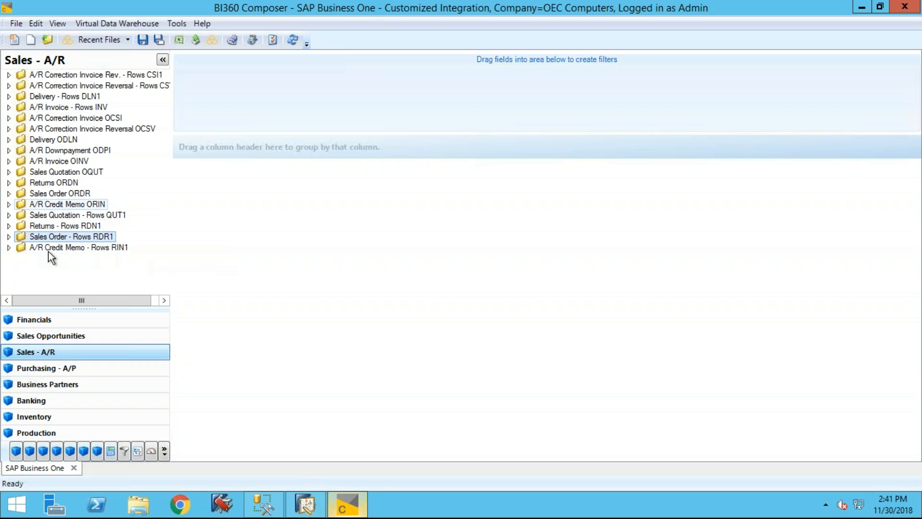
{"action": "left_click", "coordinate": [9, 237]}
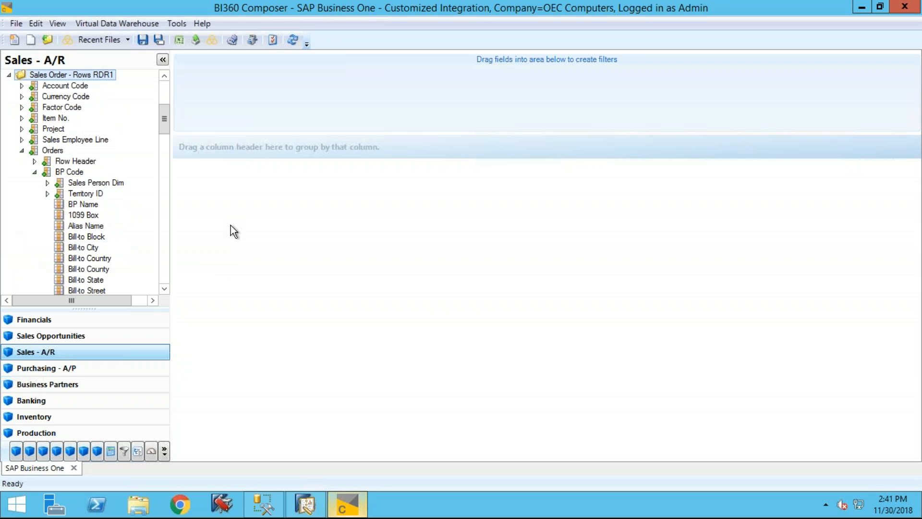
{"action": "left_click", "coordinate": [34, 172]}
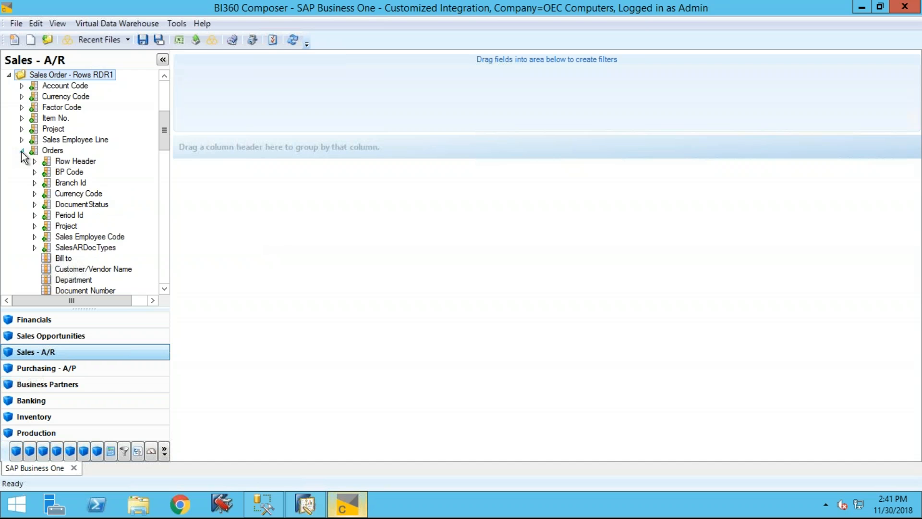
{"action": "left_click", "coordinate": [22, 151]}
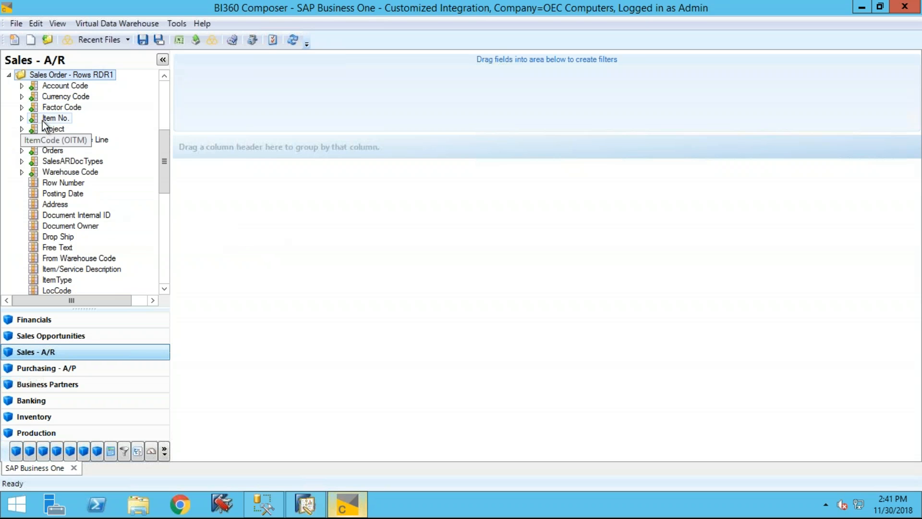
- Add Item No. and its Item Description as columns from Sales Order - Rows RDR1
{"action": "left_click_drag", "start_coordinate": [48, 121], "coordinate": [256, 206]}
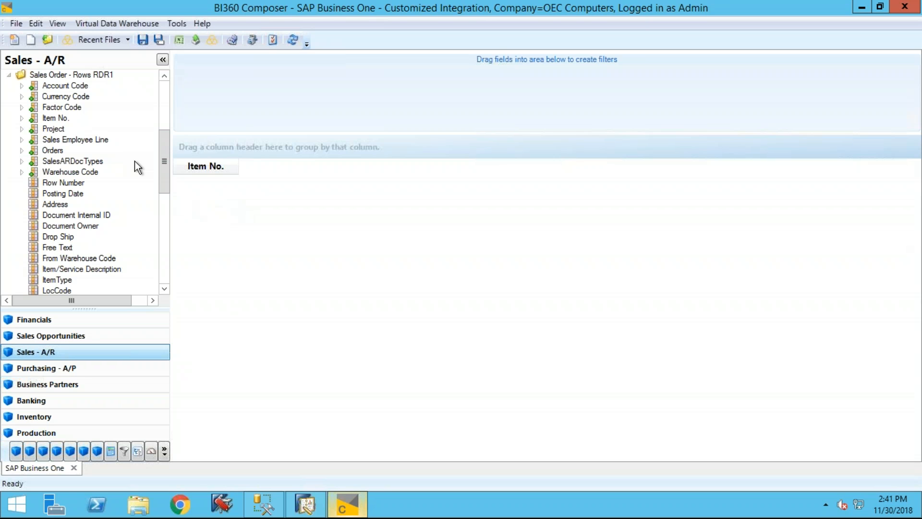
{"action": "left_click", "coordinate": [21, 118]}
{"action": "double_click", "coordinate": [86, 98]}
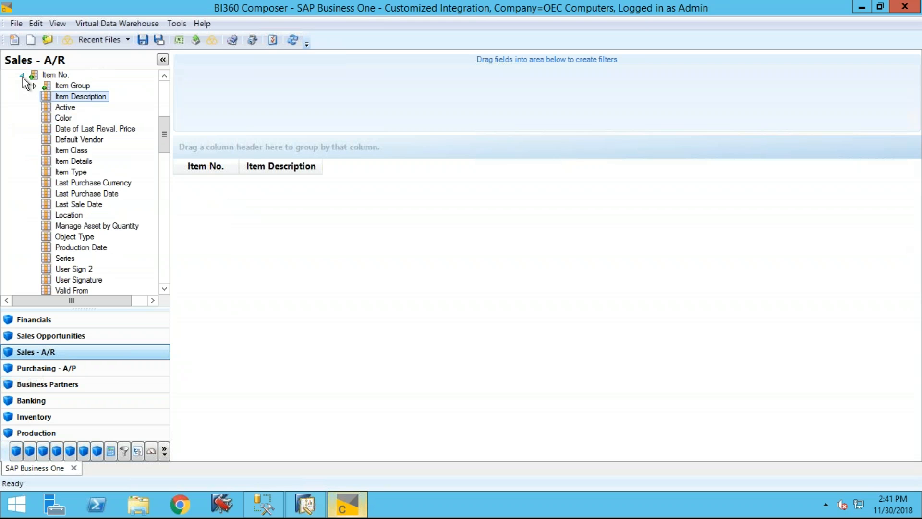
{"action": "left_click", "coordinate": [22, 77]}
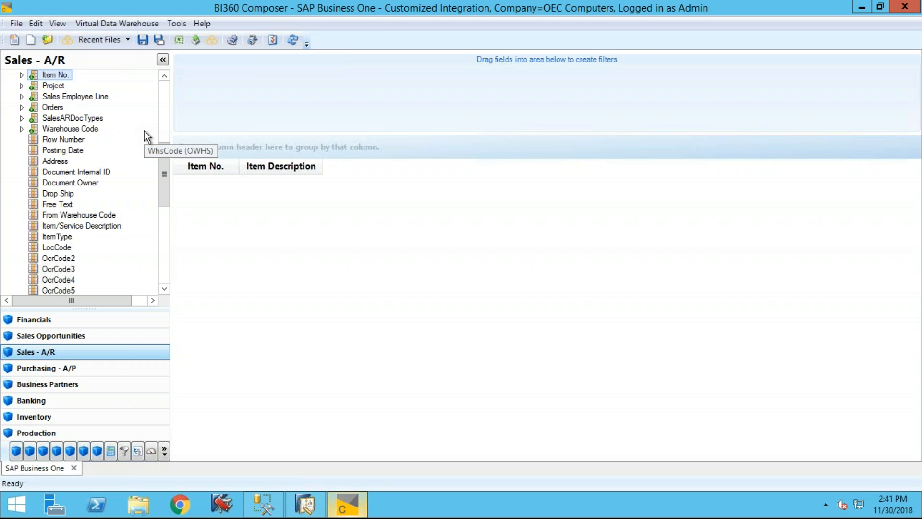
- Find the Row Total measure and add it as a column after Item Description
{"action": "key", "text": "r"}
{"action": "key", "text": "r"}
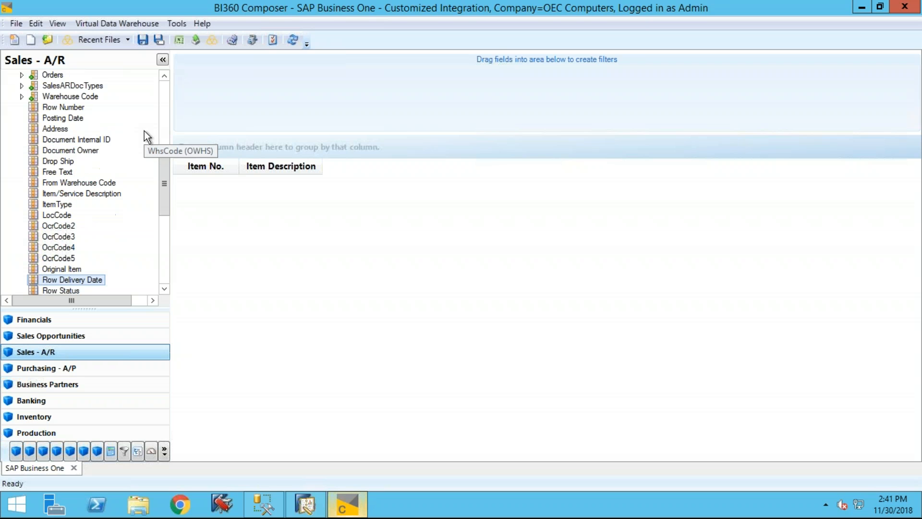
{"action": "key", "text": "r"}
{"action": "key", "text": "r"}
{"action": "key", "text": "r"}
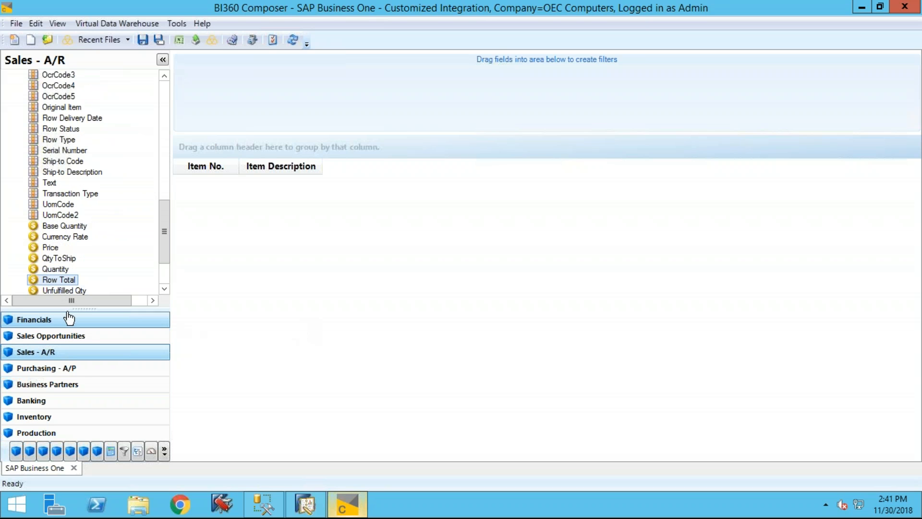
{"action": "left_click_drag", "start_coordinate": [369, 175], "coordinate": [368, 175]}
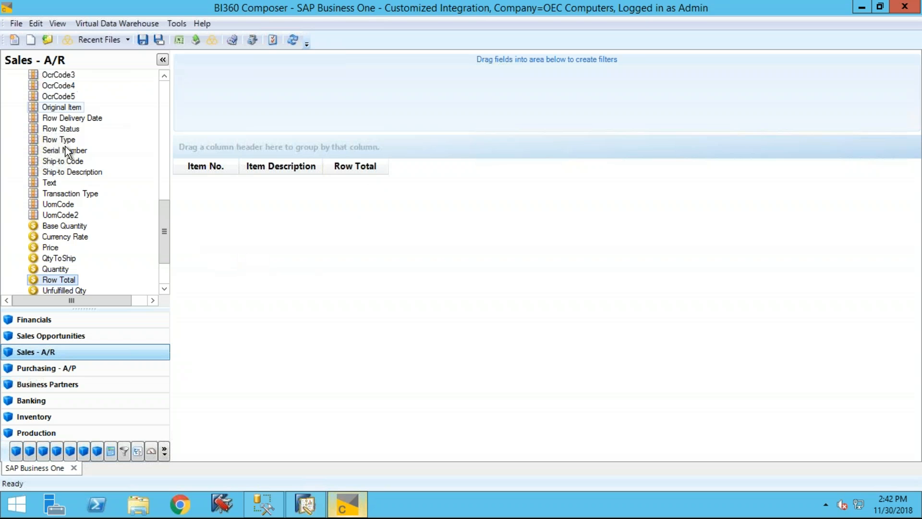
- Insert a Posting Date column before Row Total and a Text column before Posting Date
{"action": "left_click_drag", "start_coordinate": [163, 226], "coordinate": [154, 183]}
{"action": "left_click_drag", "start_coordinate": [61, 99], "coordinate": [341, 181]}
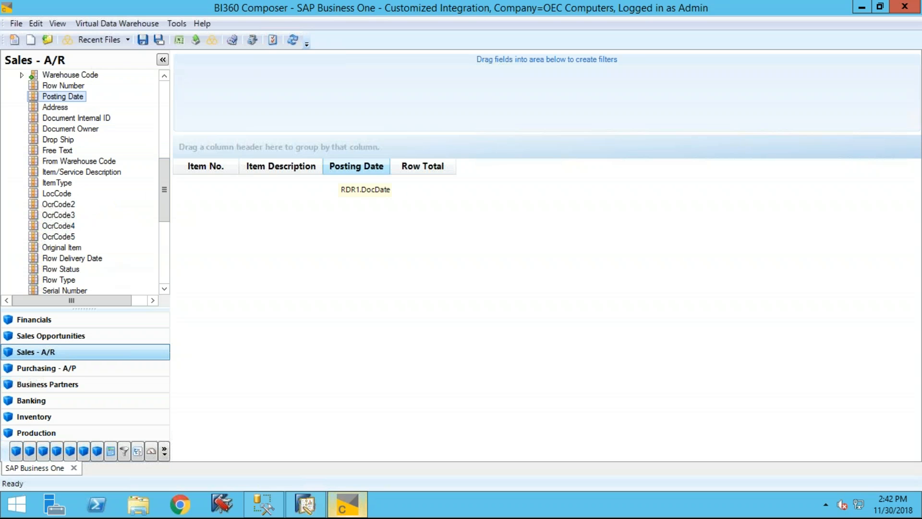
{"action": "left_click_drag", "start_coordinate": [163, 172], "coordinate": [163, 194]}
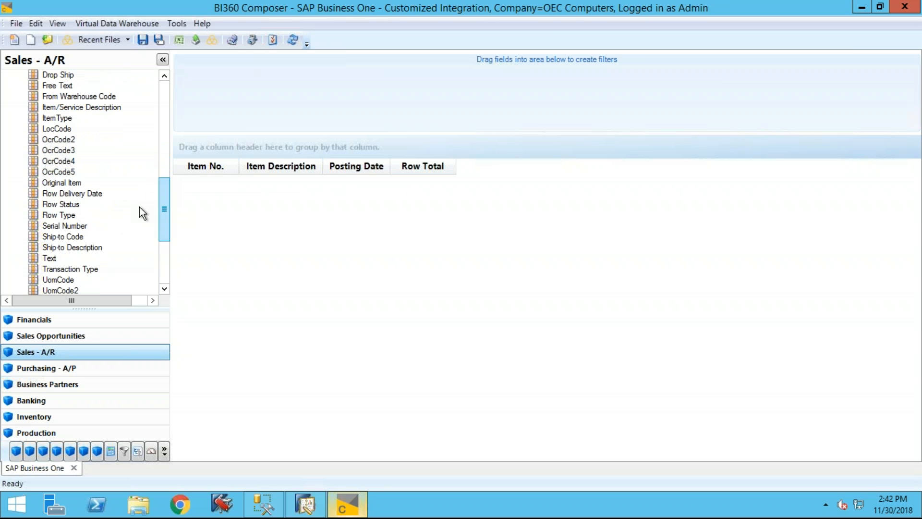
{"action": "left_click_drag", "start_coordinate": [51, 262], "coordinate": [338, 168]}
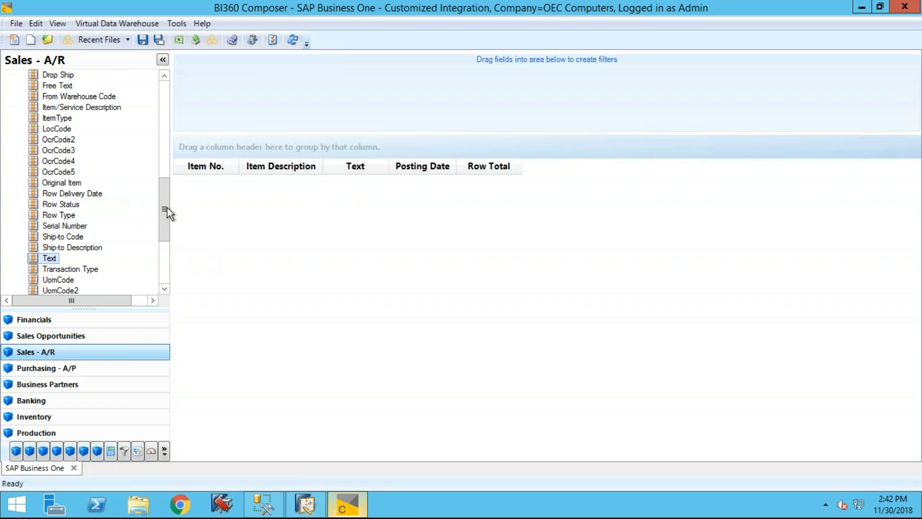
- Add a filter on Posting Date and insert Document Internal ID as the first column
{"action": "left_click_drag", "start_coordinate": [165, 206], "coordinate": [160, 171]}
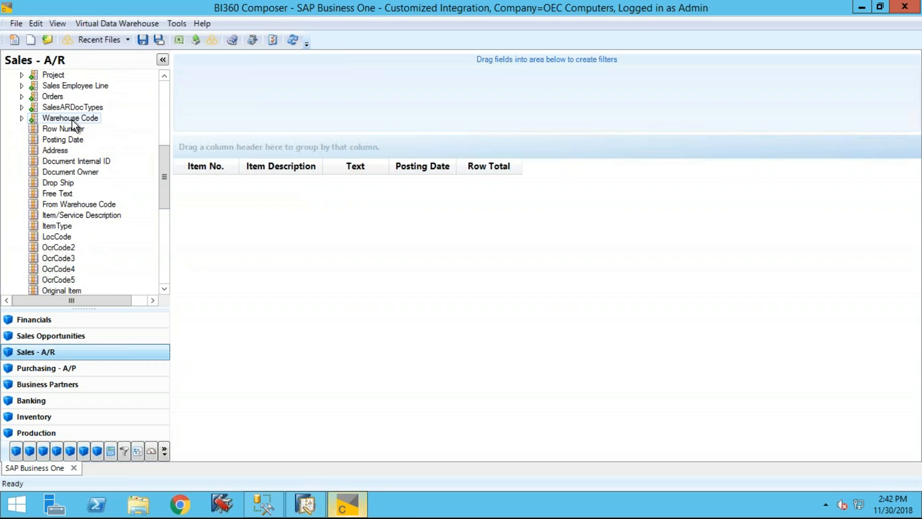
{"action": "left_click_drag", "start_coordinate": [72, 139], "coordinate": [315, 85]}
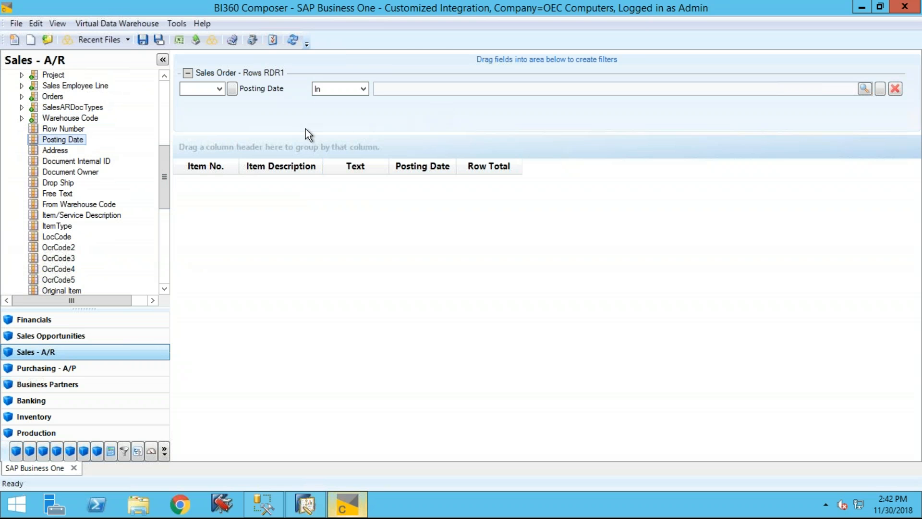
{"action": "mouse_move", "coordinate": [161, 160]}
{"action": "left_mouse_down"}
{"action": "mouse_move", "coordinate": [163, 133]}
{"action": "mouse_move", "coordinate": [149, 161]}
{"action": "left_mouse_up"}
{"action": "left_click_drag", "start_coordinate": [75, 205], "coordinate": [206, 180]}
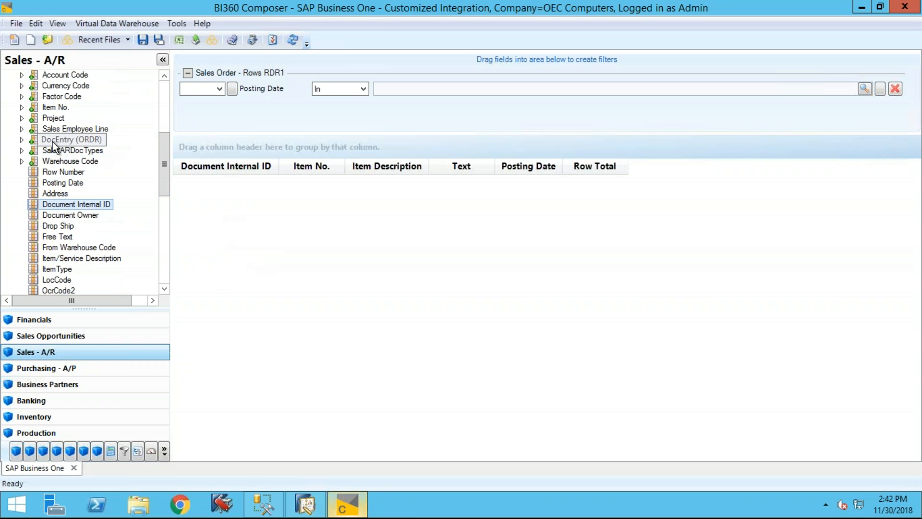
- Insert BP Code from the Orders branch as the first column and expand its subfields
{"action": "left_click", "coordinate": [21, 139]}
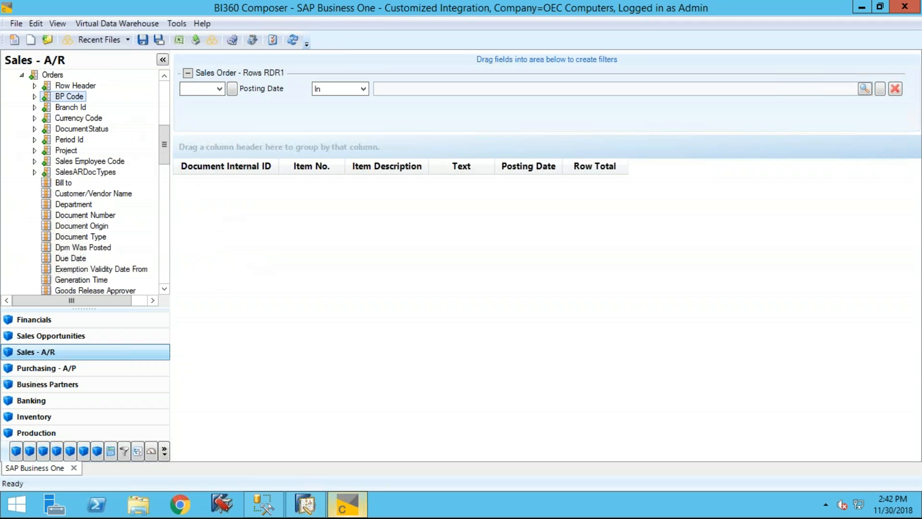
{"action": "left_click_drag", "start_coordinate": [196, 173], "coordinate": [197, 171]}
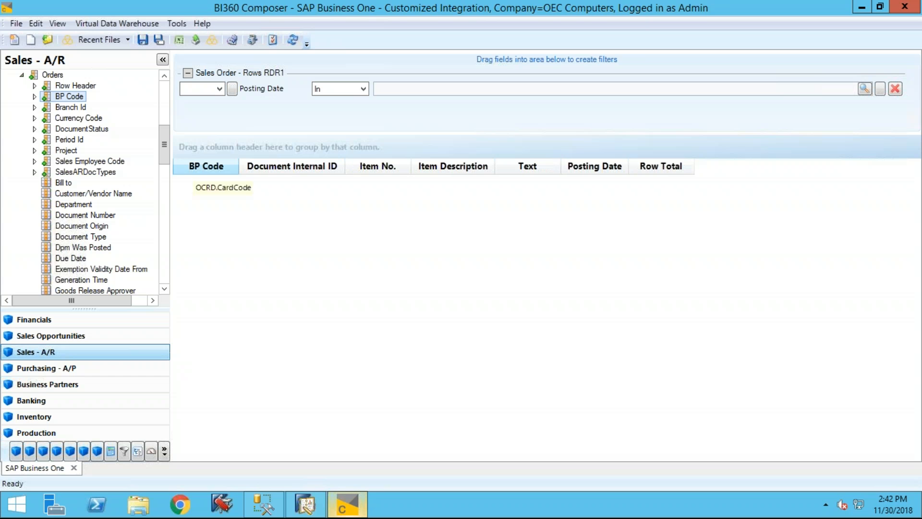
{"action": "left_click", "coordinate": [35, 97]}
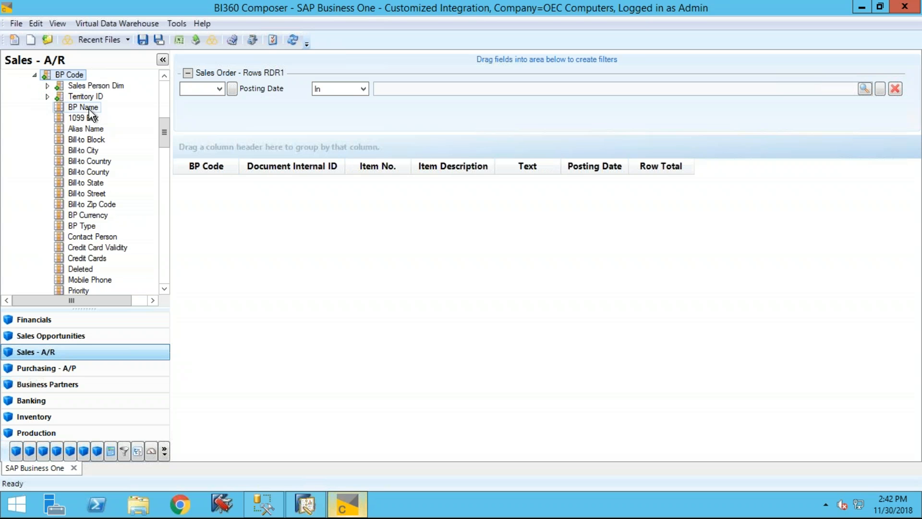
- Insert BP Name as a column after BP Code and set the Posting Date filter to 2007-11-01 through 2007-11-30
{"action": "left_click_drag", "start_coordinate": [95, 113], "coordinate": [258, 172]}
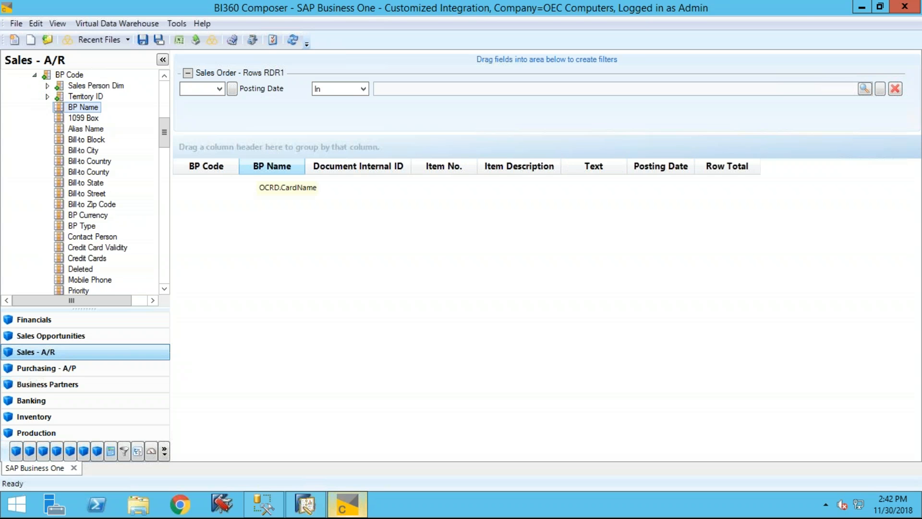
{"action": "left_click", "coordinate": [864, 89]}
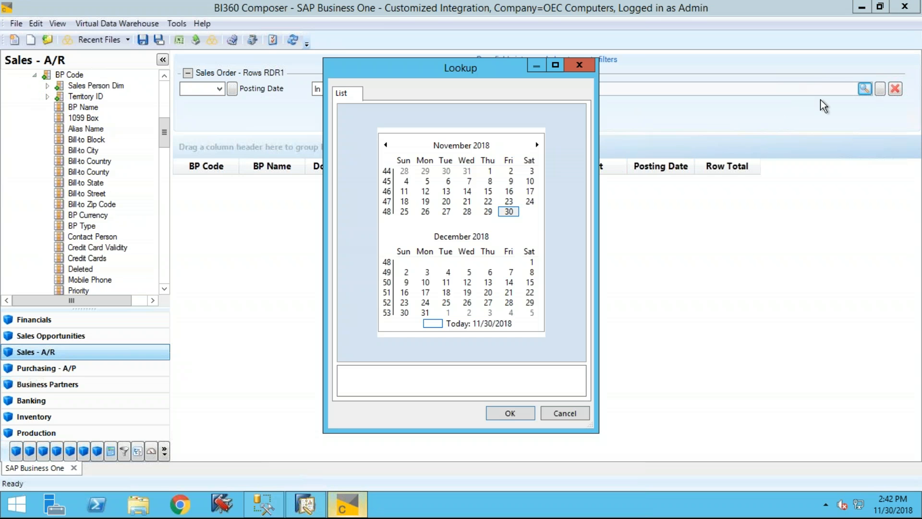
{"action": "left_click", "coordinate": [482, 146]}
{"action": "left_click", "coordinate": [464, 144]}
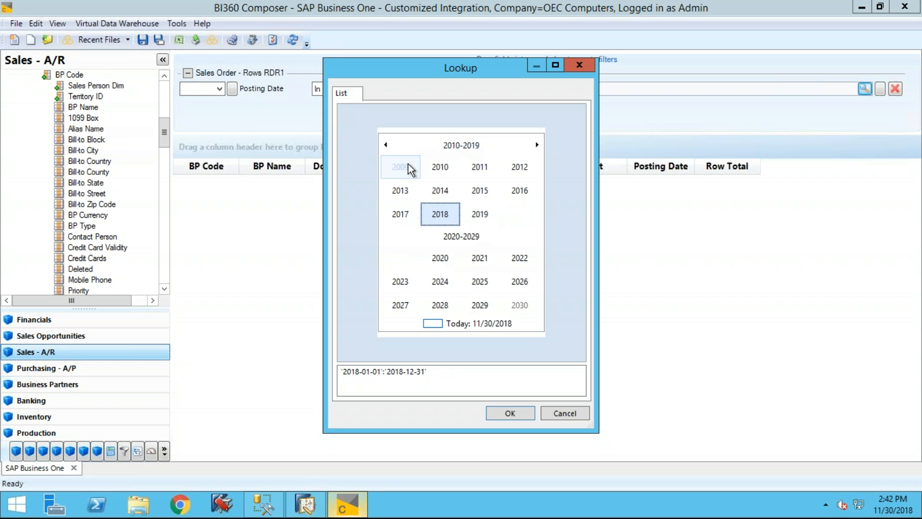
{"action": "left_click", "coordinate": [387, 145]}
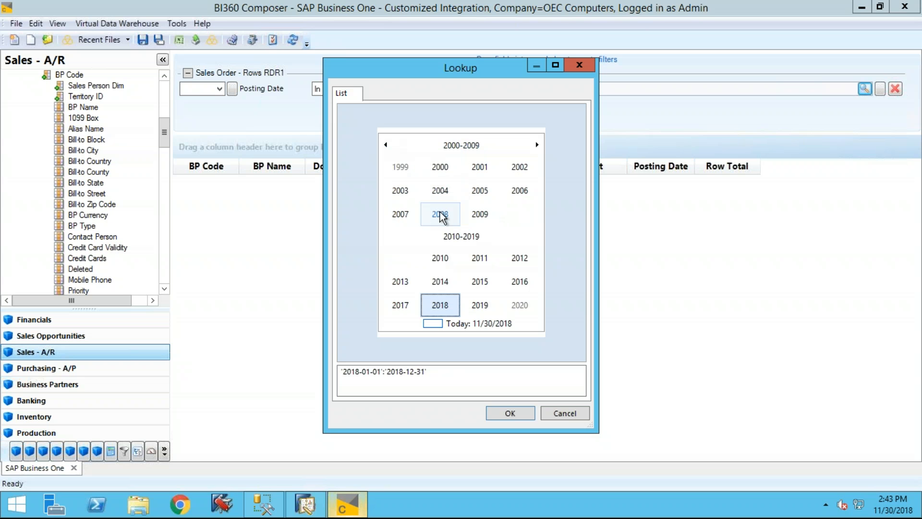
{"action": "left_click", "coordinate": [400, 214]}
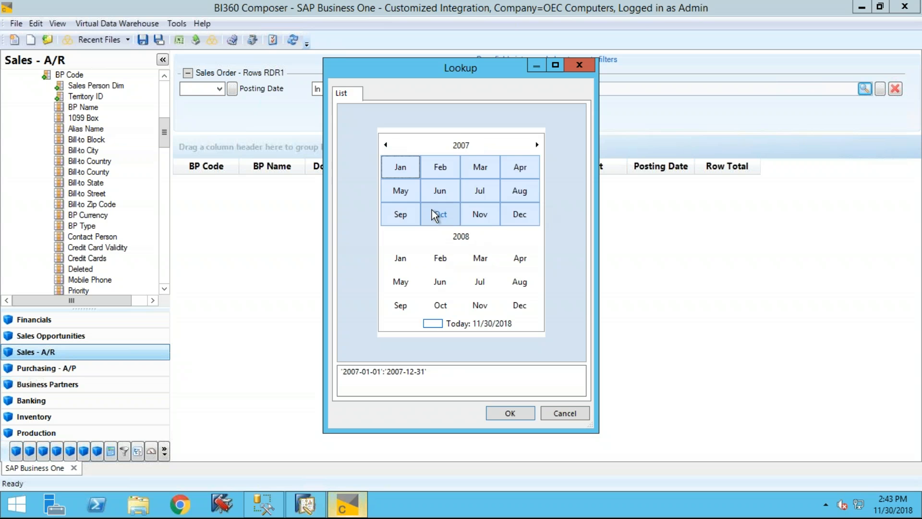
{"action": "left_click", "coordinate": [486, 211]}
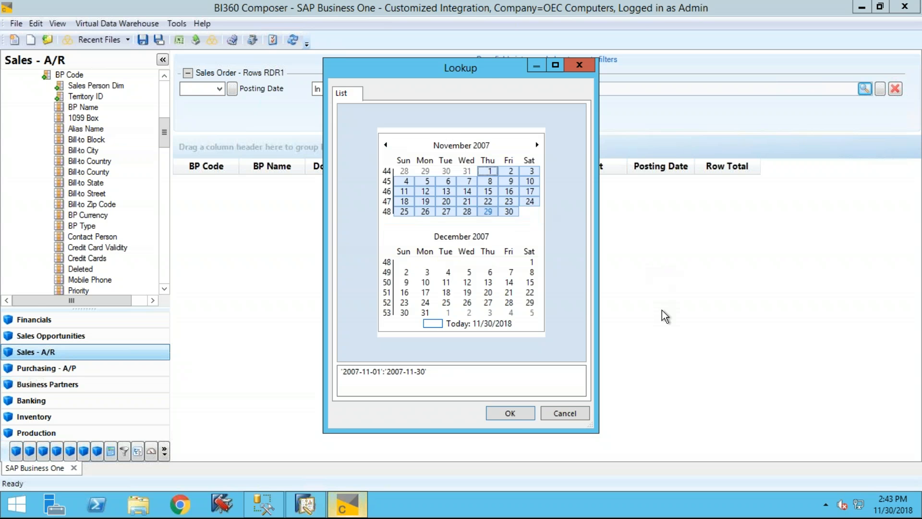
{"action": "left_click", "coordinate": [510, 413]}
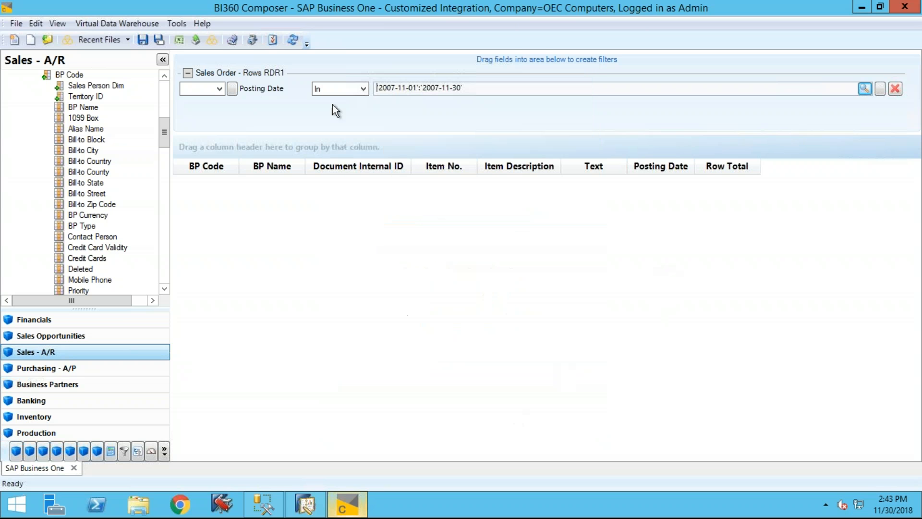
- Delete the Text column from the query and refresh the data
{"action": "left_click", "coordinate": [294, 41]}
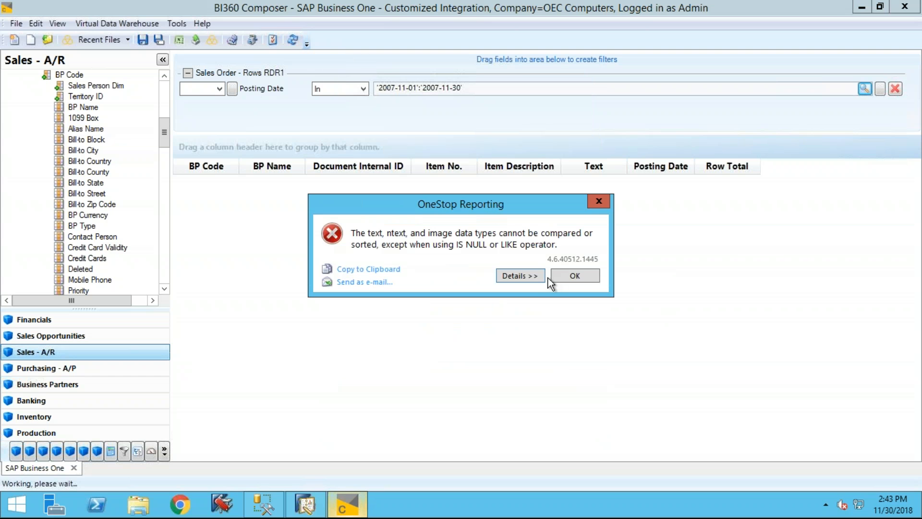
{"action": "left_click", "coordinate": [581, 276]}
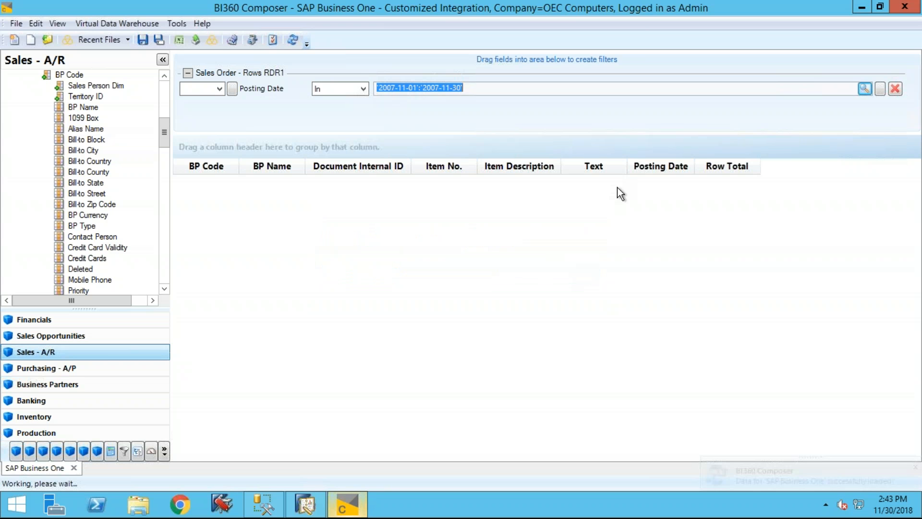
{"action": "right_click", "coordinate": [589, 164]}
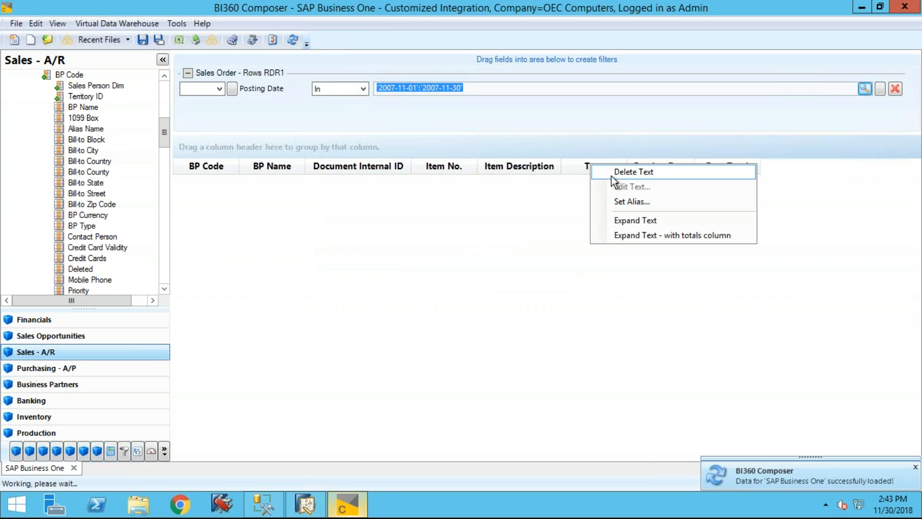
{"action": "left_click", "coordinate": [612, 174]}
{"action": "left_click", "coordinate": [291, 42]}
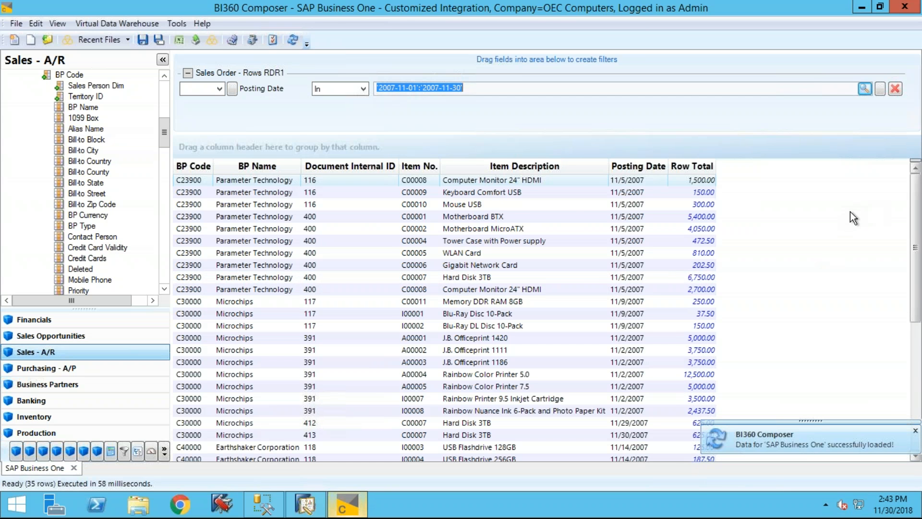
- Sort the query results by Document Internal ID in descending order
{"action": "left_click", "coordinate": [370, 166]}
{"action": "left_click", "coordinate": [370, 165]}
{"action": "left_click", "coordinate": [370, 166]}
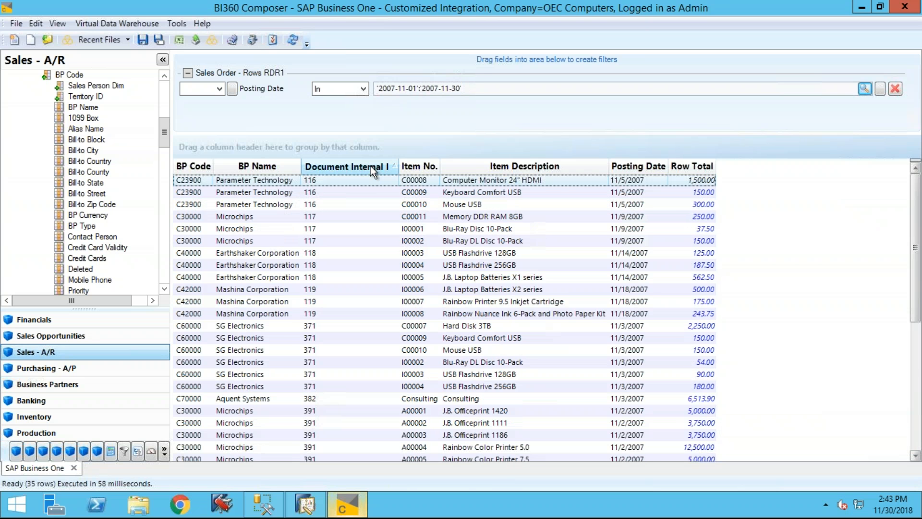
{"action": "left_click", "coordinate": [370, 166]}
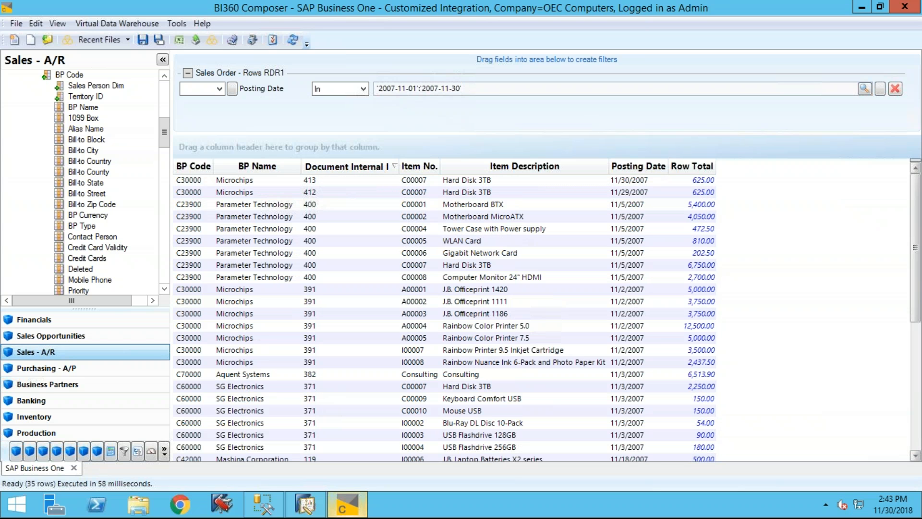
- Narrow the Posting Date filter to 2007-11-29 through 2007-11-30 and refresh the data
{"action": "left_click_drag", "start_coordinate": [409, 90], "coordinate": [417, 90]}
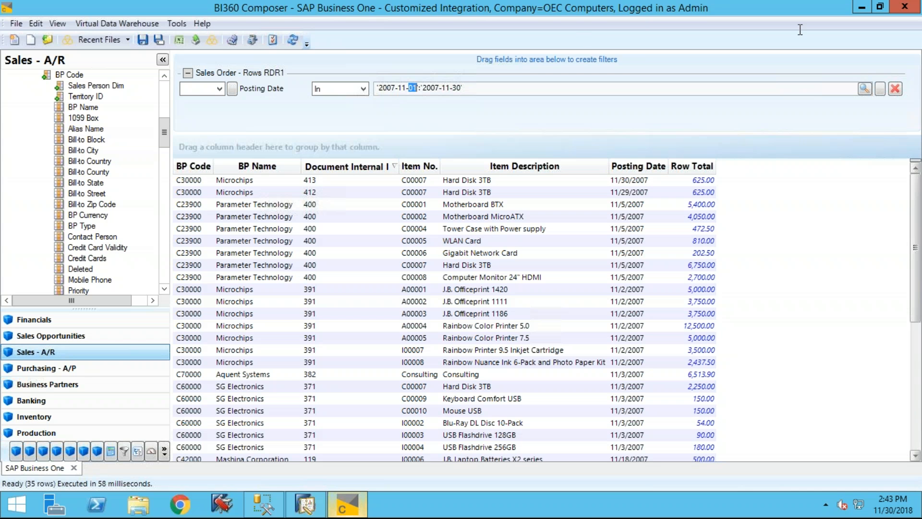
{"action": "left_click", "coordinate": [864, 89]}
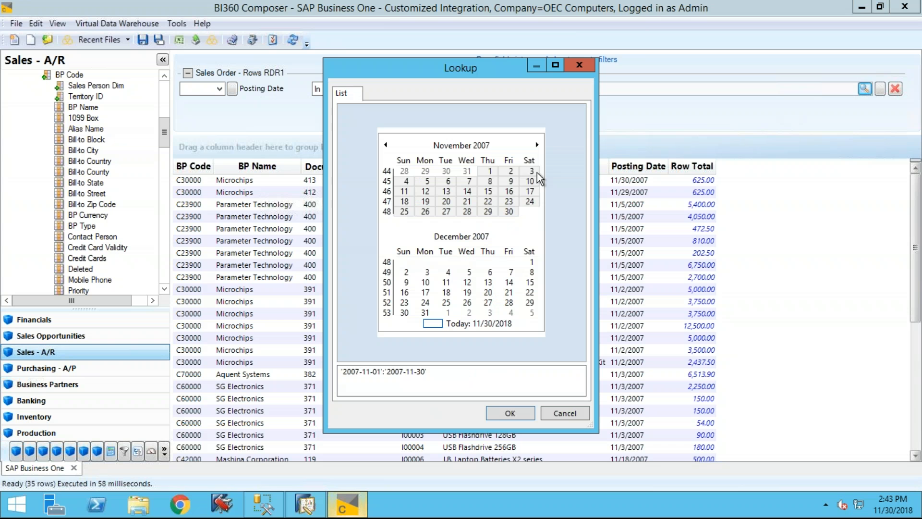
{"action": "left_click", "coordinate": [488, 171]}
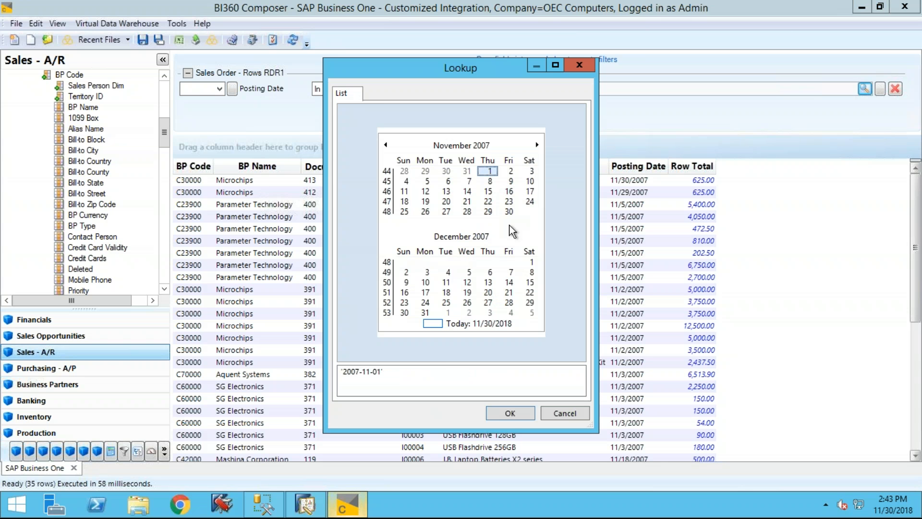
{"action": "left_click_drag", "start_coordinate": [490, 214], "coordinate": [508, 212]}
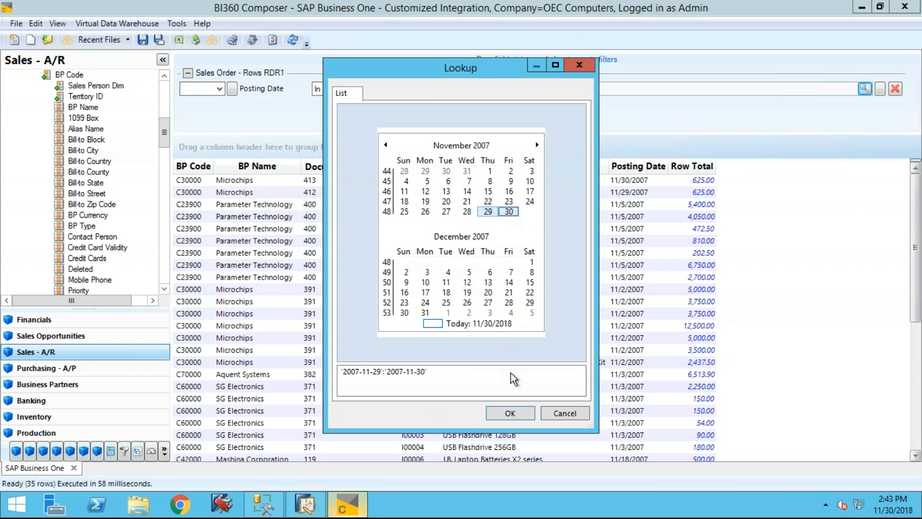
{"action": "left_click", "coordinate": [509, 414]}
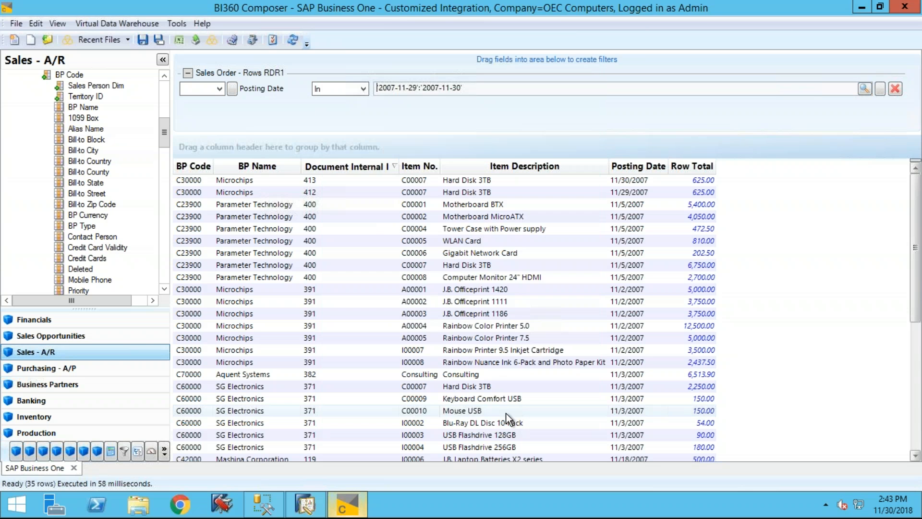
{"action": "left_click", "coordinate": [293, 40]}
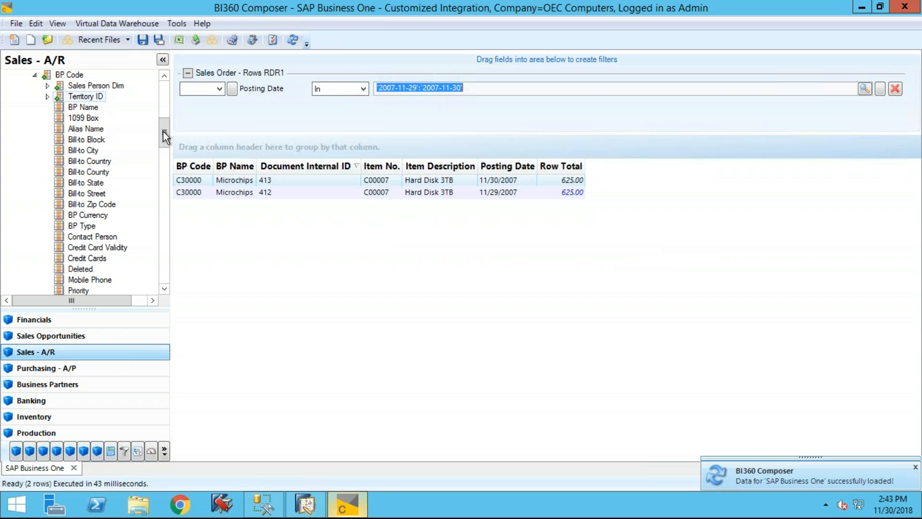
- Insert Sales Employee Name Dim from BP Code's Sales Person Dim after the BP Code column and refresh the data
{"action": "left_click_drag", "start_coordinate": [163, 130], "coordinate": [163, 119]}
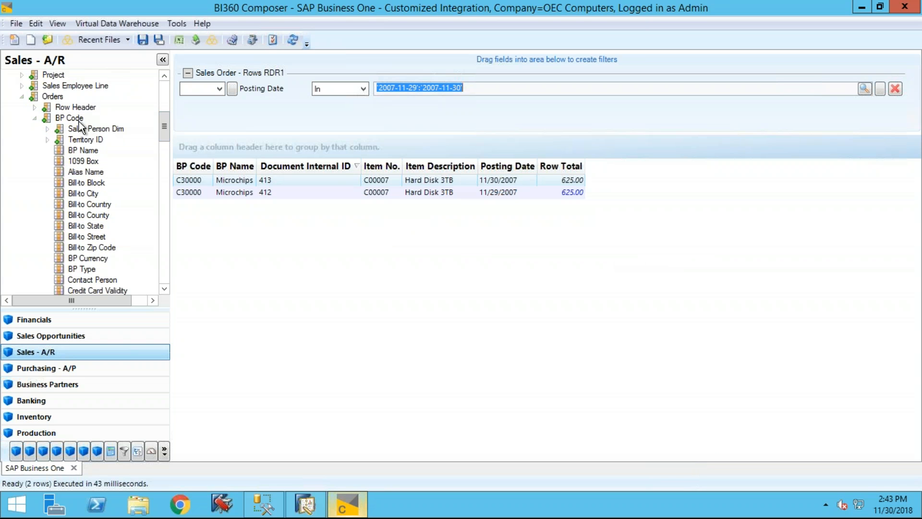
{"action": "left_click", "coordinate": [34, 120]}
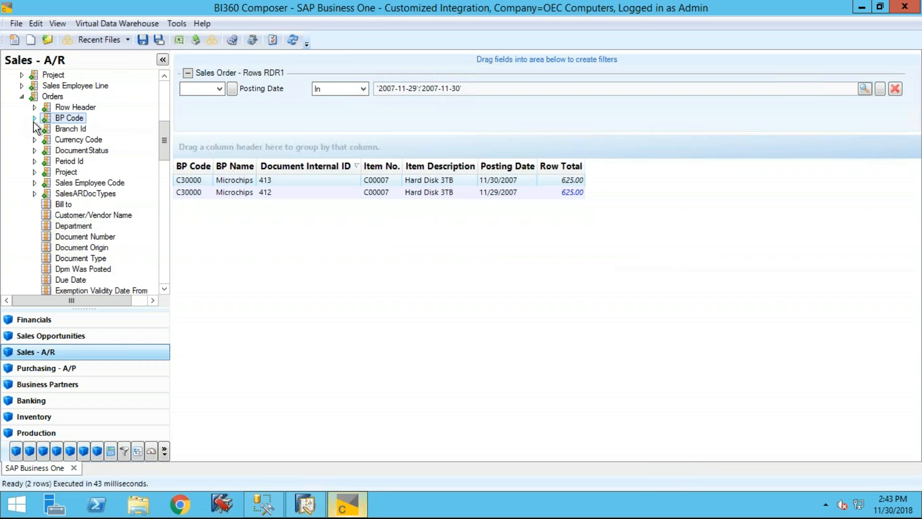
{"action": "left_click", "coordinate": [34, 118]}
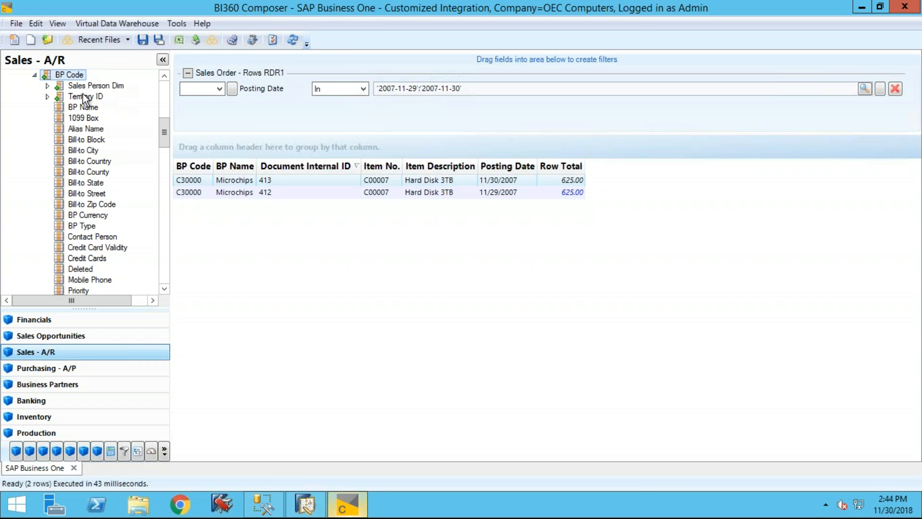
{"action": "left_click", "coordinate": [48, 86]}
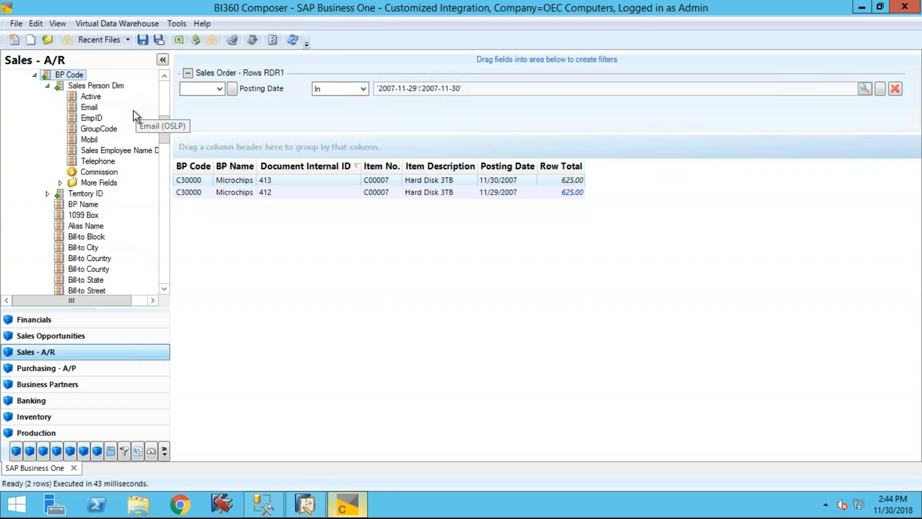
{"action": "left_click_drag", "start_coordinate": [114, 152], "coordinate": [232, 166]}
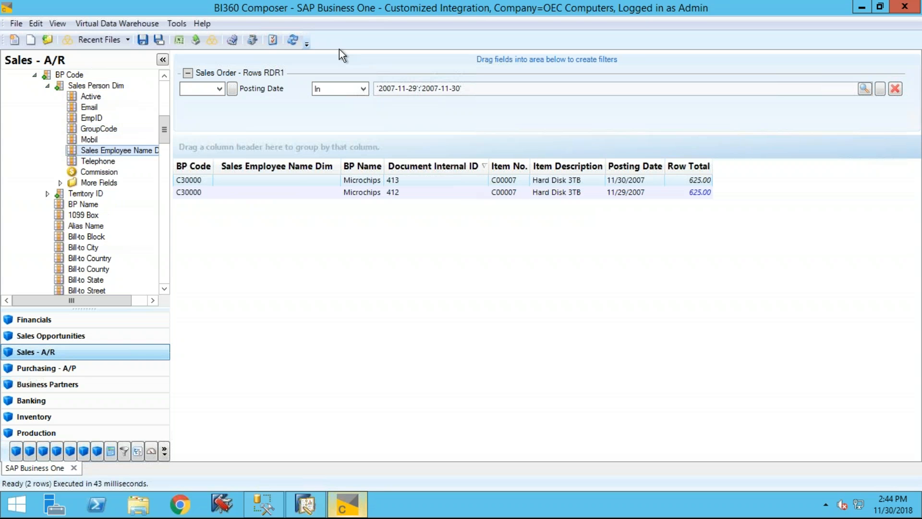
{"action": "left_click", "coordinate": [294, 41]}
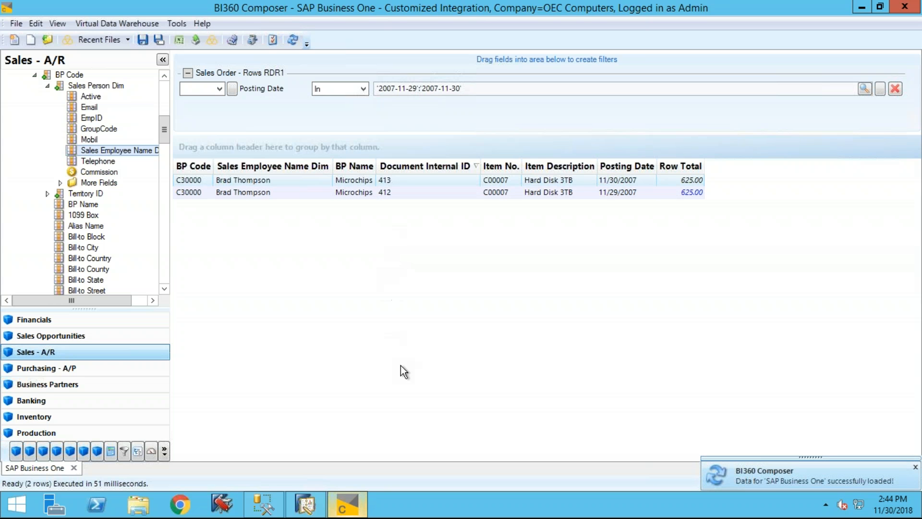
- Switch to SAP Business One and assign a different sales employee in the Microchips business partner master data, saving the record
{"action": "left_click", "coordinate": [312, 508]}
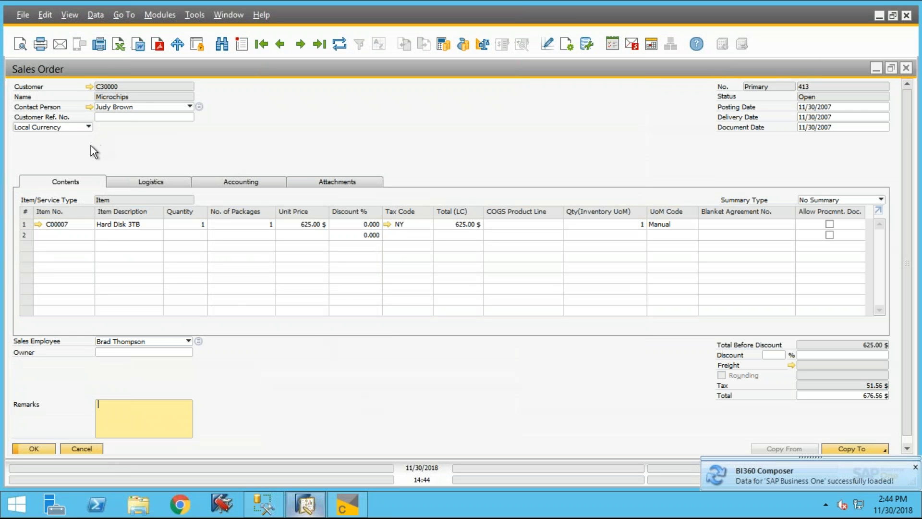
{"action": "left_click", "coordinate": [88, 86]}
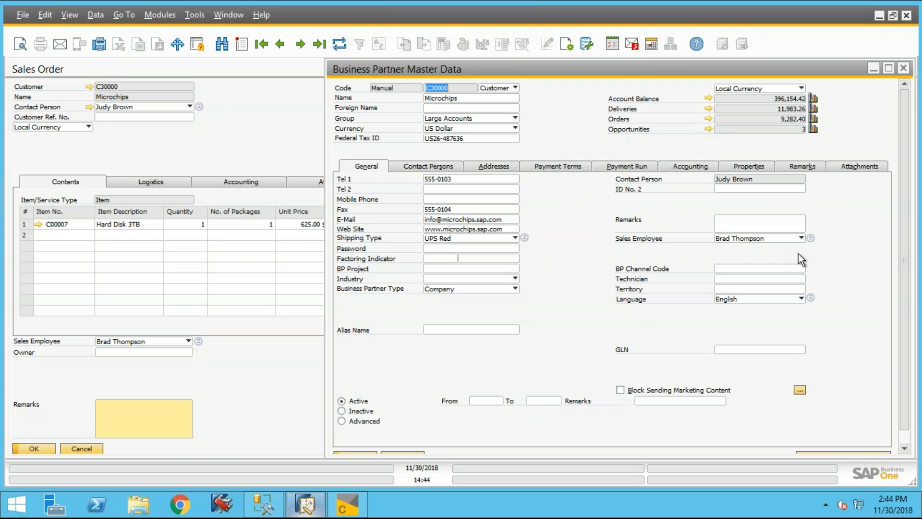
{"action": "left_click", "coordinate": [801, 237]}
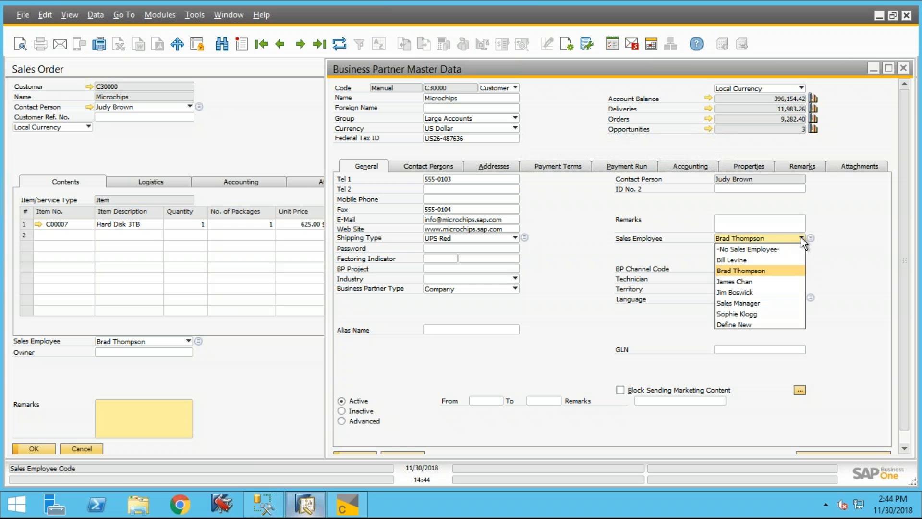
{"action": "left_click", "coordinate": [764, 291]}
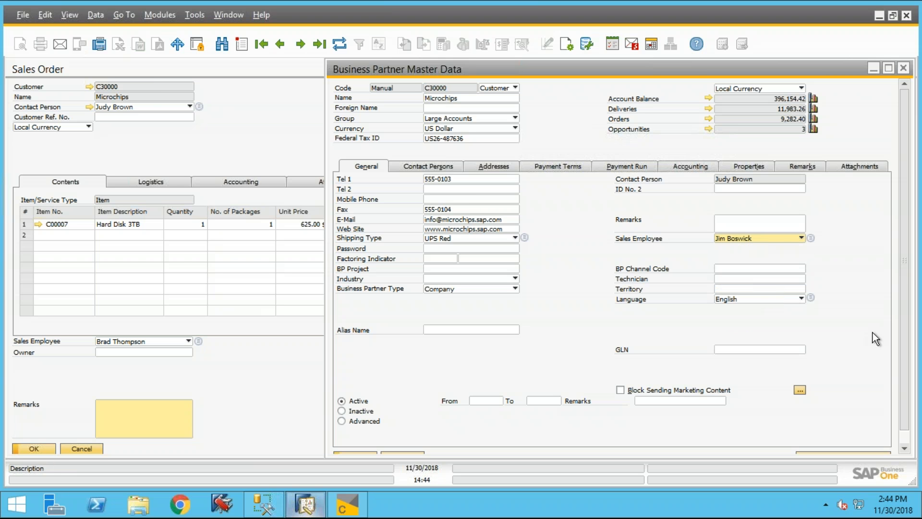
{"action": "left_click", "coordinate": [886, 71]}
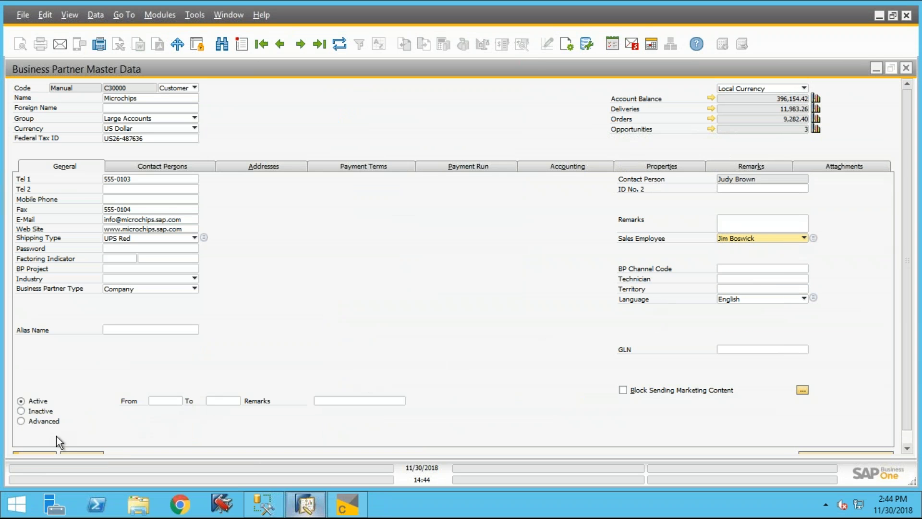
{"action": "left_click", "coordinate": [25, 452]}
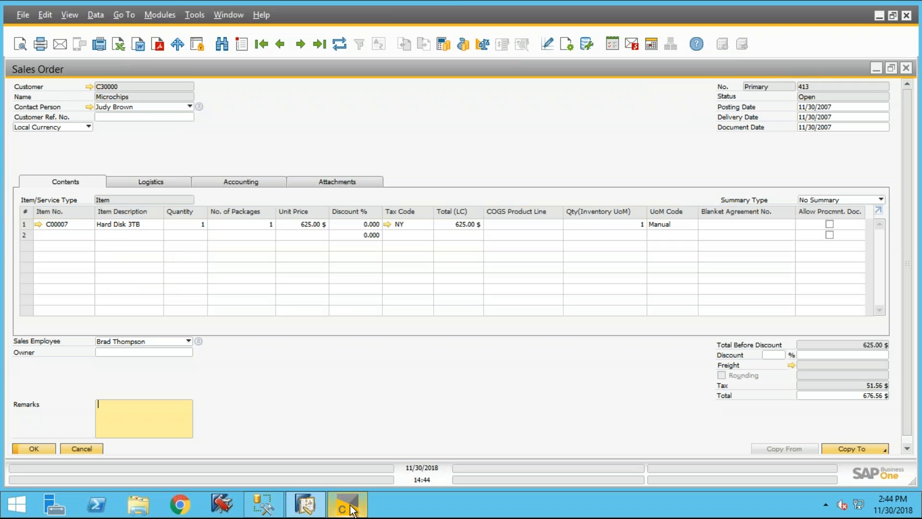
- Switch back to BI360 Composer, refresh the query data, and collapse the Sales Person Dim and BP Code branches
{"action": "left_click", "coordinate": [352, 510]}
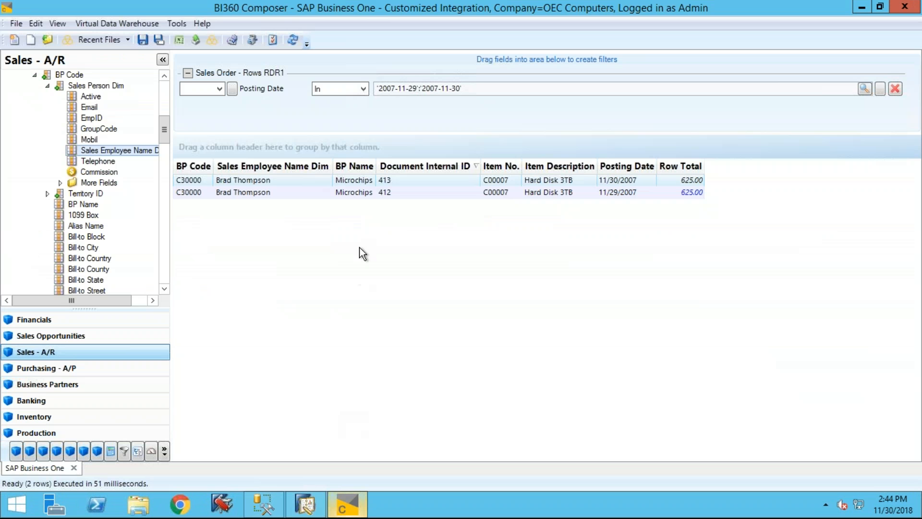
{"action": "left_click", "coordinate": [291, 41]}
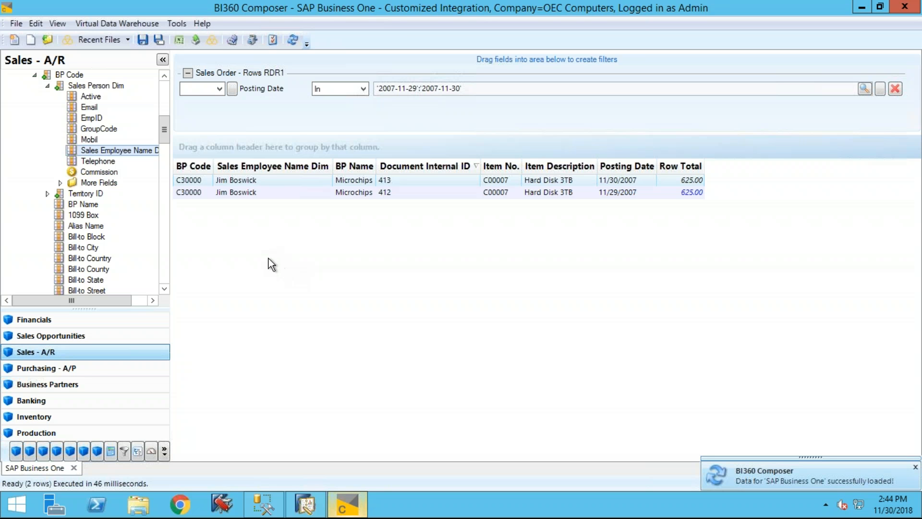
{"action": "left_click", "coordinate": [47, 86]}
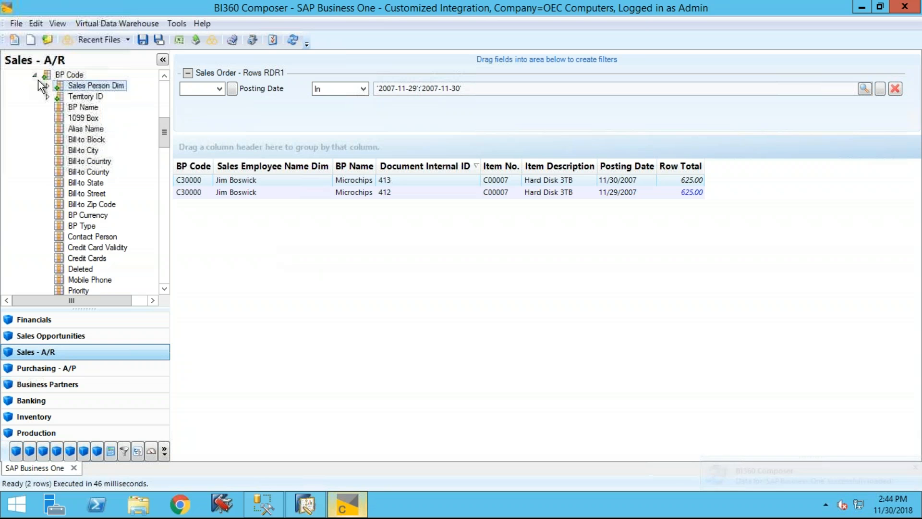
{"action": "left_click", "coordinate": [35, 76]}
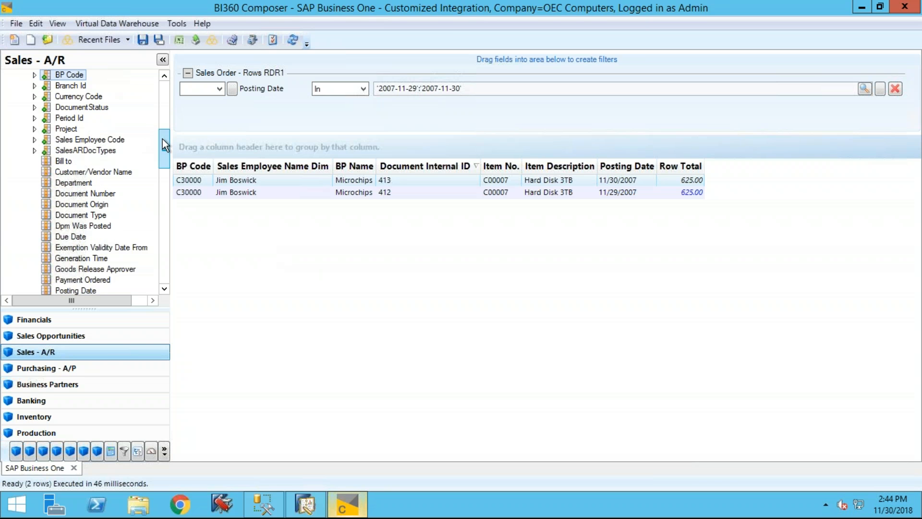
- Insert Sales Employee Name Line from the Sales Order - Rows RDR1 Sales Employee Line dimension after the BP Name column and refresh the data
{"action": "left_click_drag", "start_coordinate": [163, 137], "coordinate": [164, 119]}
{"action": "scroll", "coordinate": [164, 110], "scroll_direction": "up", "scroll_amount": 5}
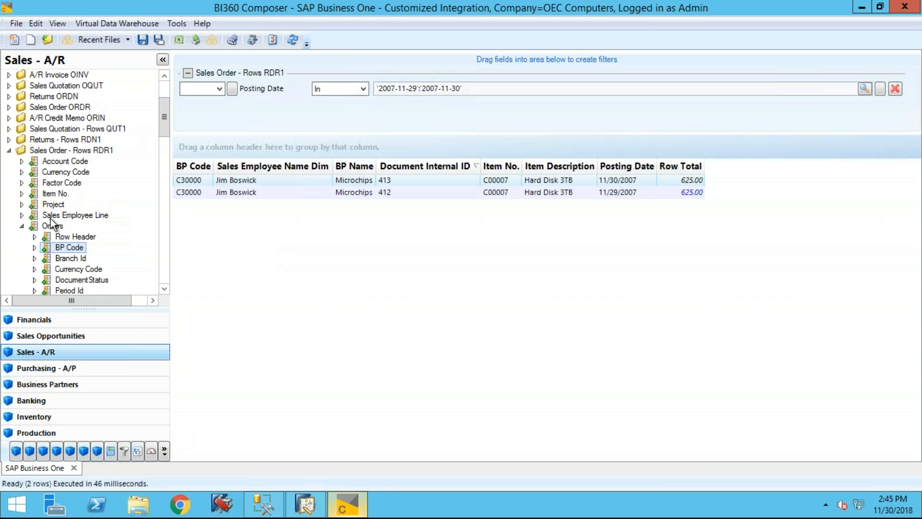
{"action": "left_click", "coordinate": [22, 225]}
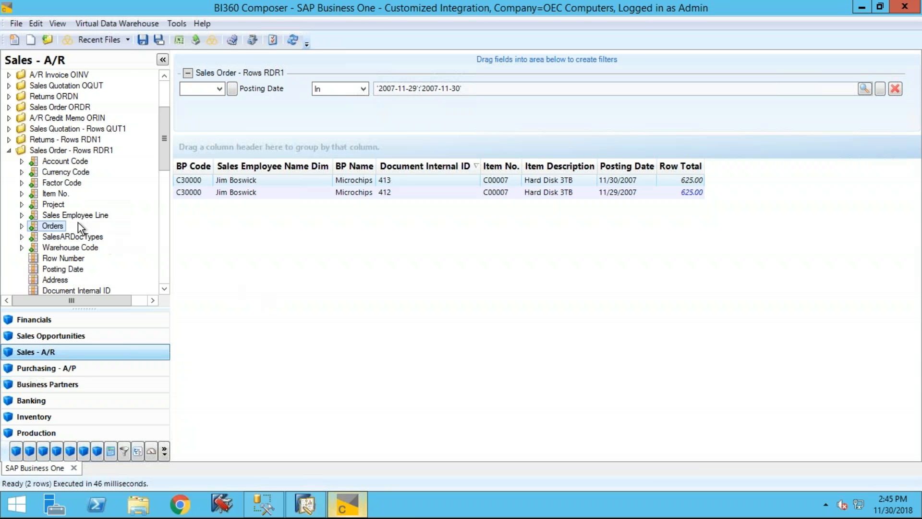
{"action": "left_click", "coordinate": [21, 216]}
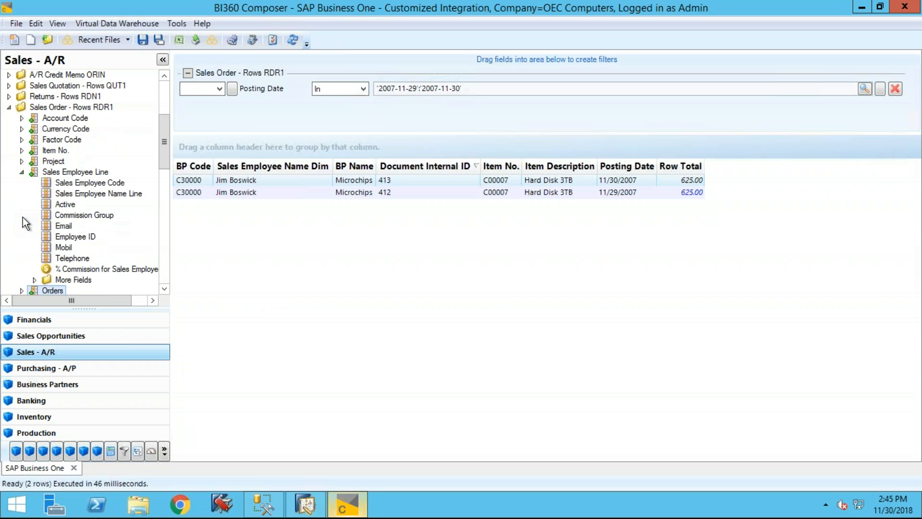
{"action": "left_click", "coordinate": [101, 193]}
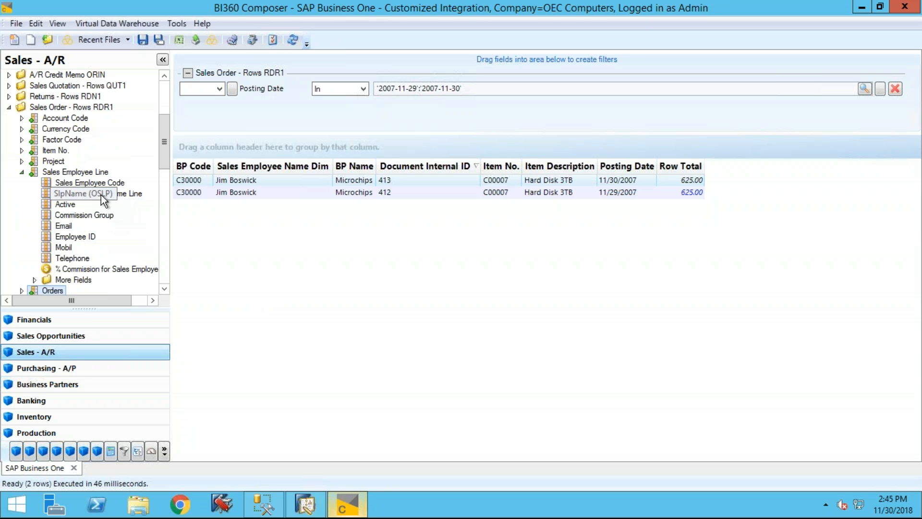
{"action": "left_click_drag", "start_coordinate": [101, 194], "coordinate": [411, 169]}
{"action": "left_click", "coordinate": [294, 42]}
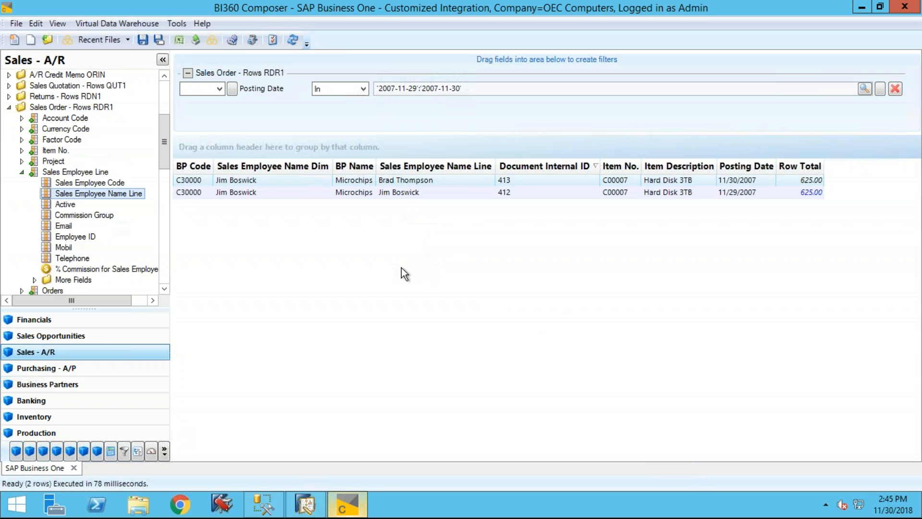
- Switch to SAP Business One and assign a different sales employee to the 11/30/2007 Microchips sales order, updating existing rows and saving it
{"action": "left_click", "coordinate": [305, 504]}
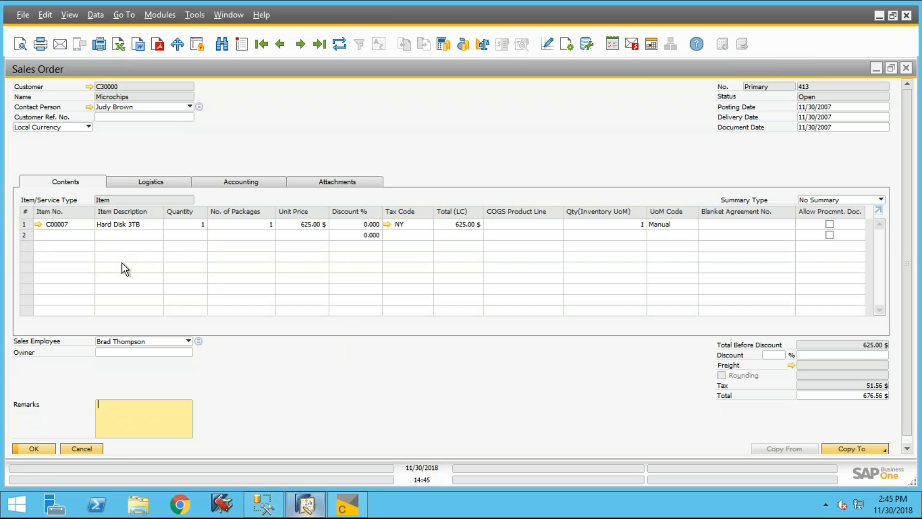
{"action": "left_click", "coordinate": [58, 226]}
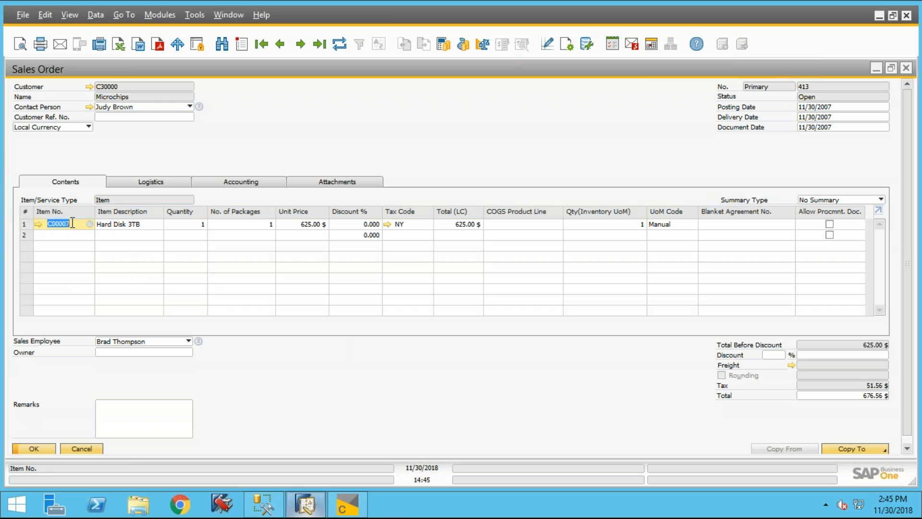
{"action": "left_click", "coordinate": [224, 184]}
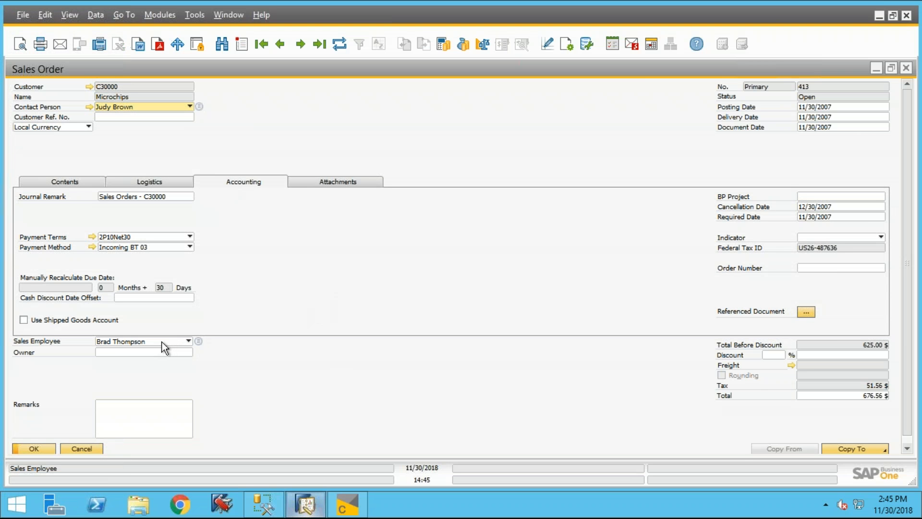
{"action": "left_click", "coordinate": [189, 340]}
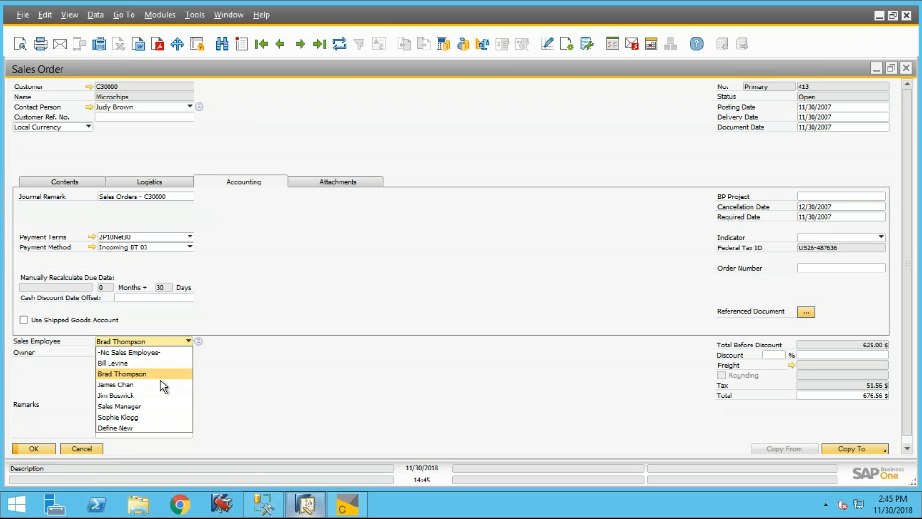
{"action": "left_click", "coordinate": [140, 417]}
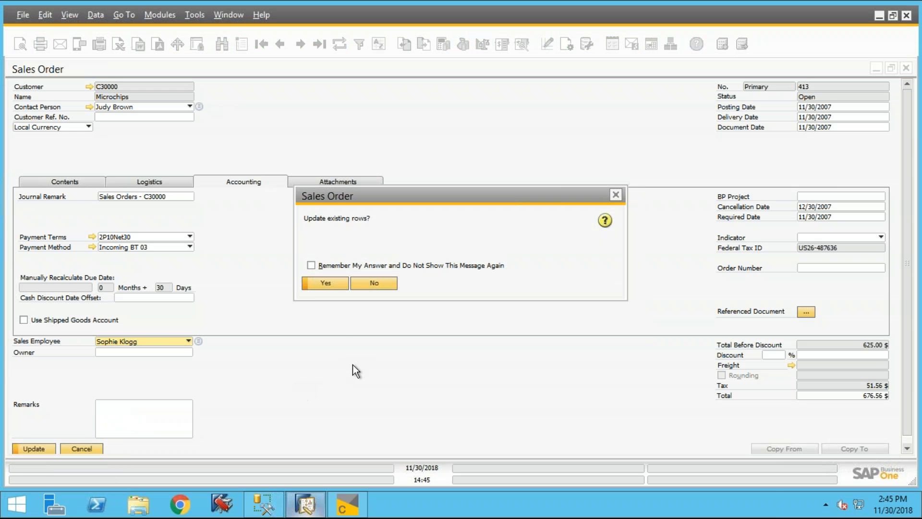
{"action": "left_click", "coordinate": [324, 282]}
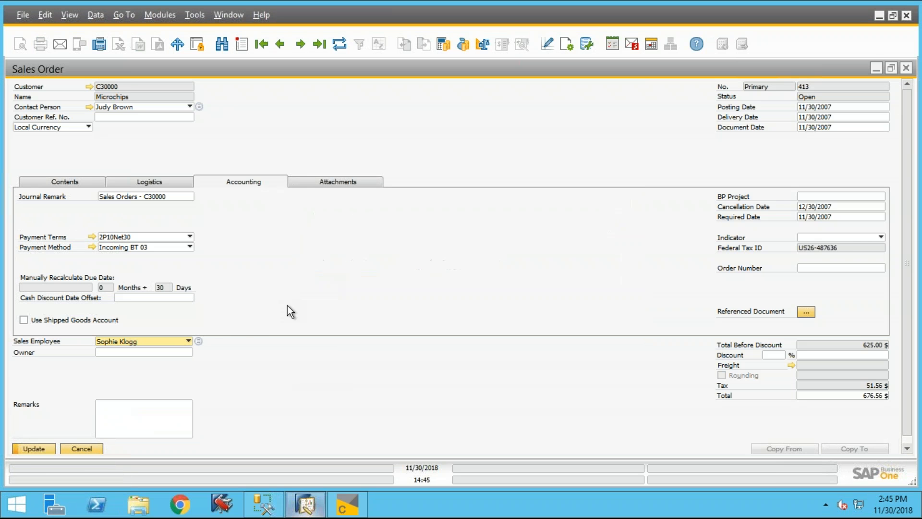
{"action": "left_click", "coordinate": [33, 449]}
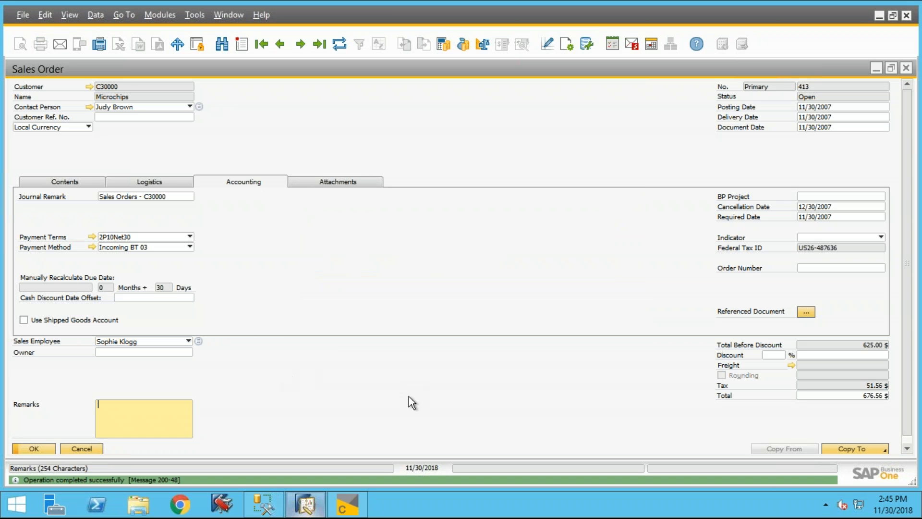
- Switch back to BI360 Composer, refresh the query data, and collapse the Sales Employee Line and Sales Order - Rows RDR1 branches
{"action": "left_click", "coordinate": [358, 510]}
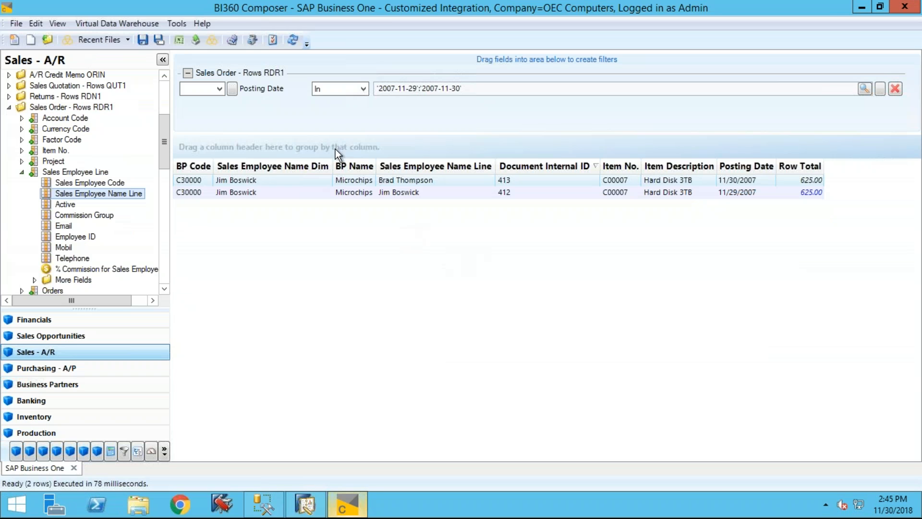
{"action": "left_click", "coordinate": [290, 40]}
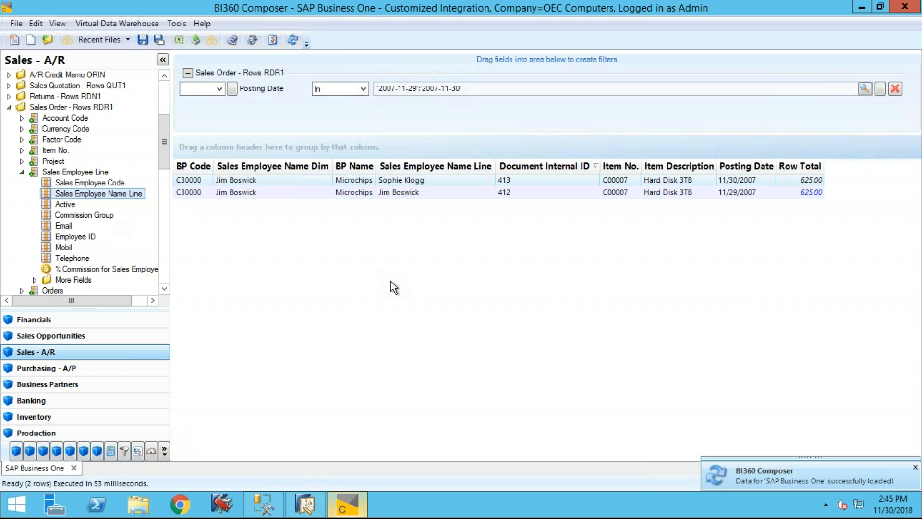
{"action": "left_click", "coordinate": [21, 172]}
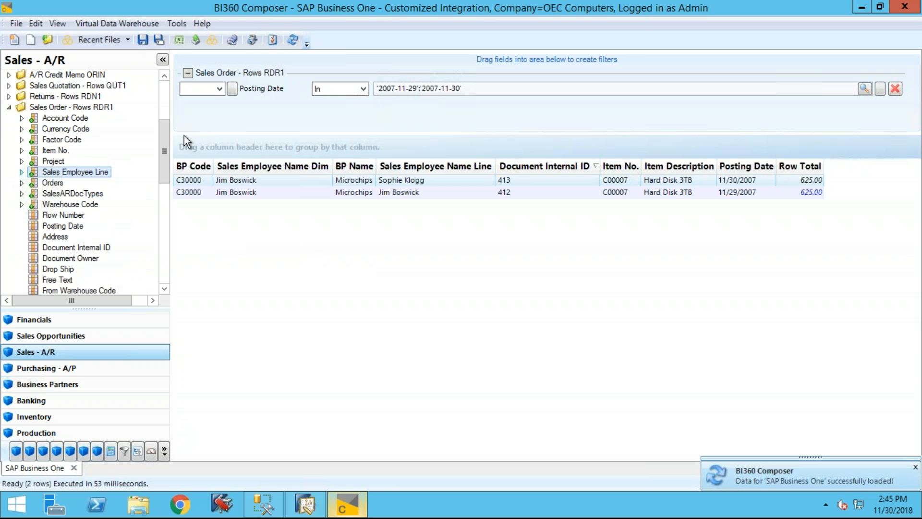
{"action": "left_click_drag", "start_coordinate": [164, 142], "coordinate": [164, 146]}
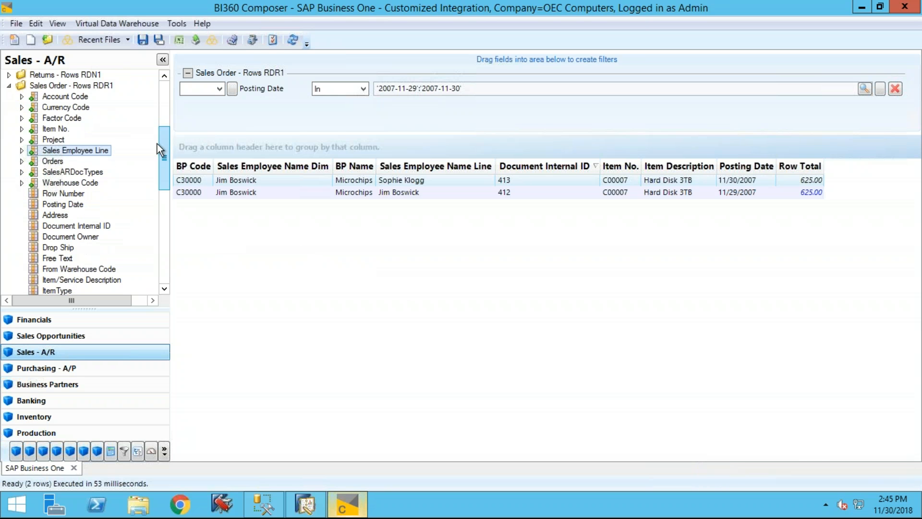
{"action": "left_click", "coordinate": [9, 86]}
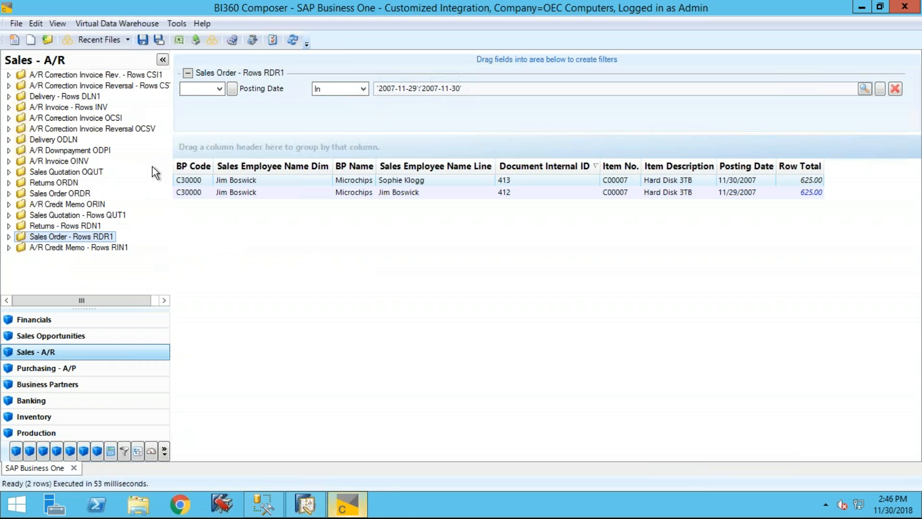
- Insert Sales Employee Name Hdr from Sales Order ORDR's Sales Employee Code after the Sales Employee Name Line column and refresh the data
{"action": "left_click", "coordinate": [9, 194]}
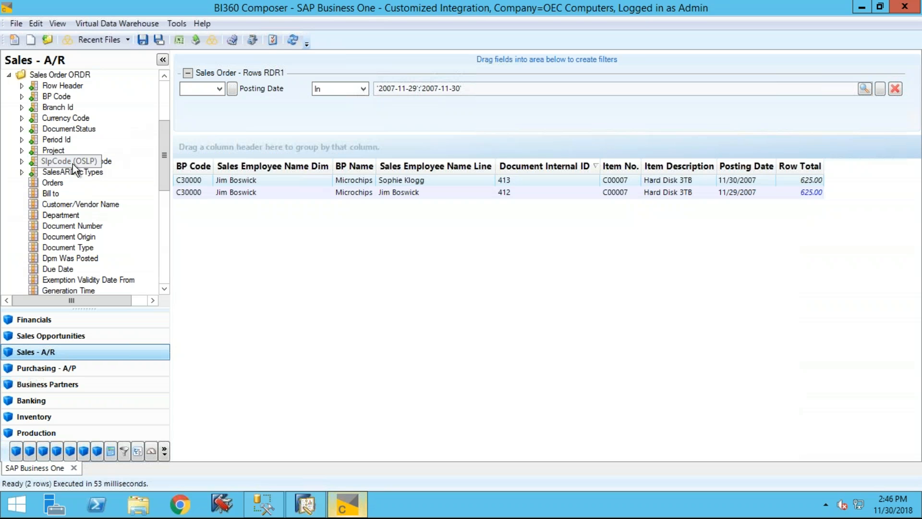
{"action": "left_click", "coordinate": [21, 162]}
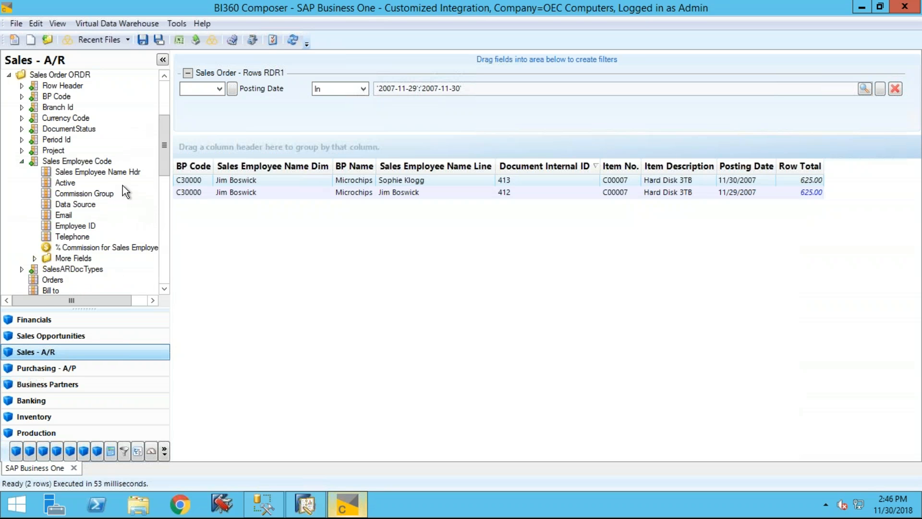
{"action": "left_click", "coordinate": [105, 176]}
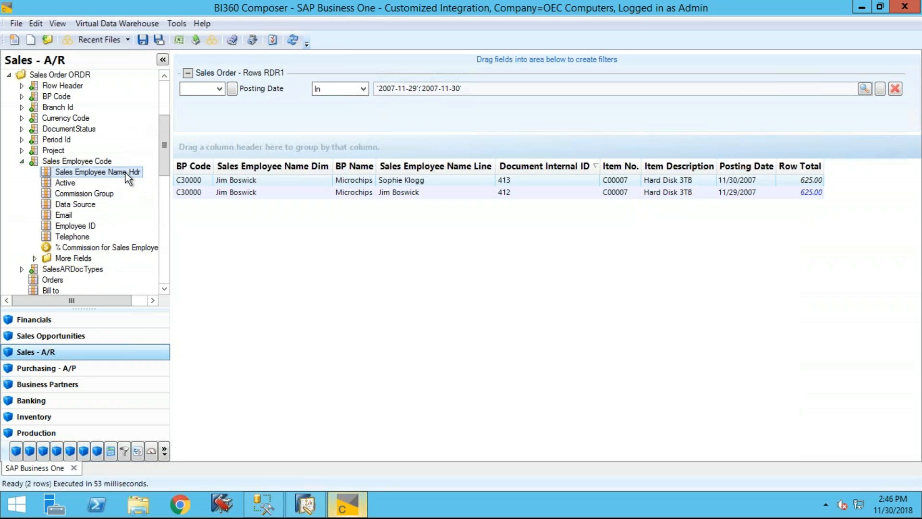
{"action": "left_click_drag", "start_coordinate": [525, 170], "coordinate": [526, 170]}
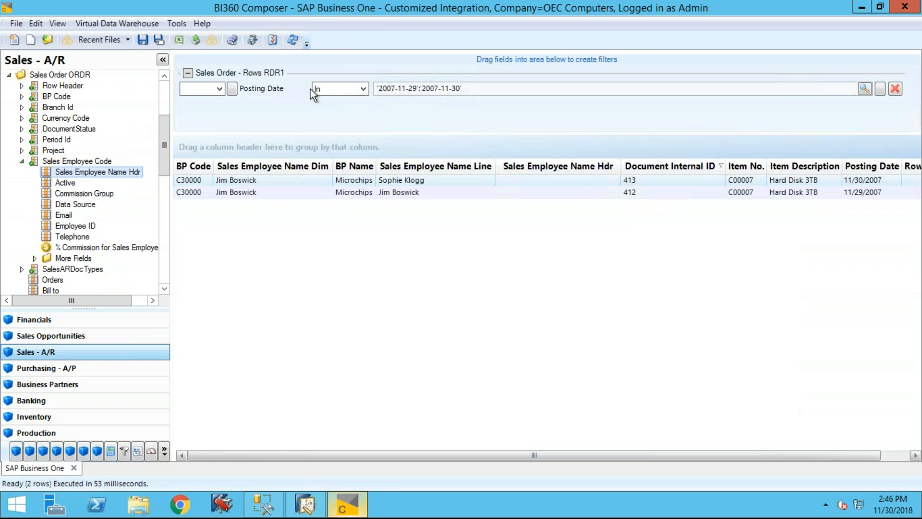
{"action": "left_click", "coordinate": [292, 41]}
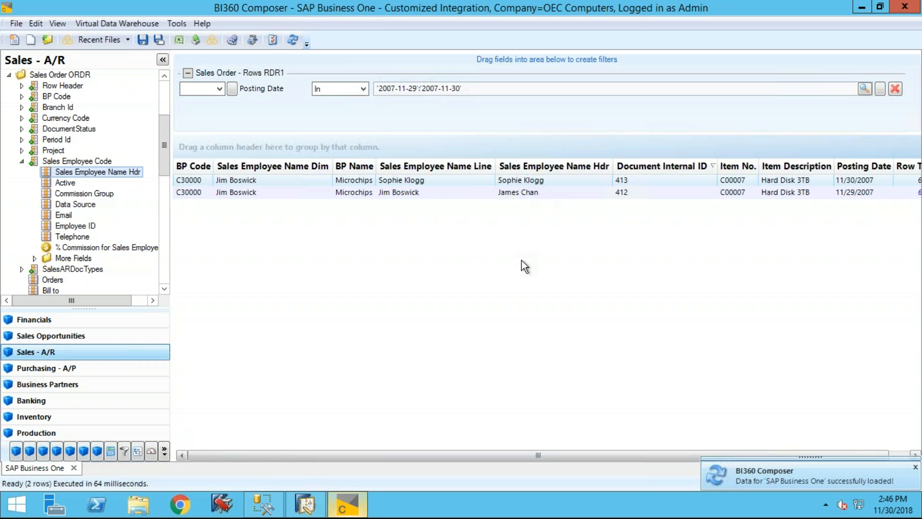
- Switch to SAP Business One and assign another sales employee to the 11/30/2007 Microchips sales order without updating existing rows, saving it
{"action": "left_click", "coordinate": [306, 504]}
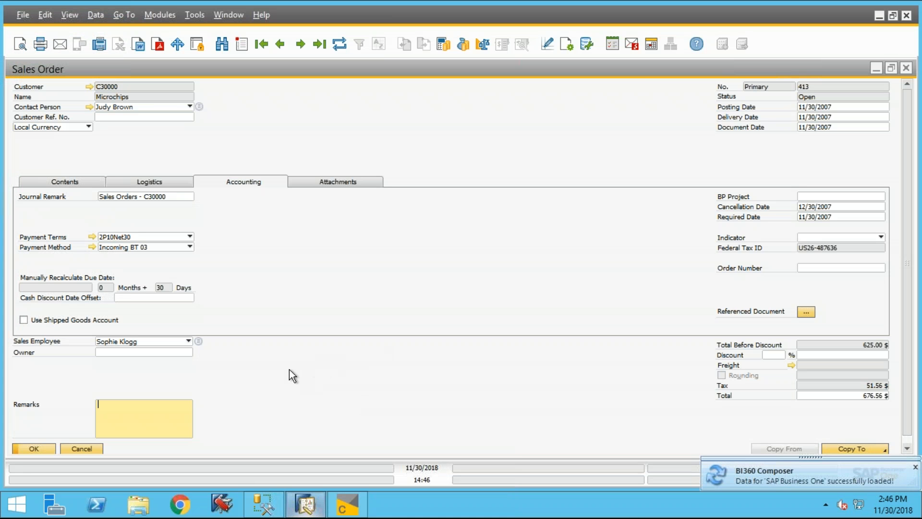
{"action": "left_click", "coordinate": [189, 340]}
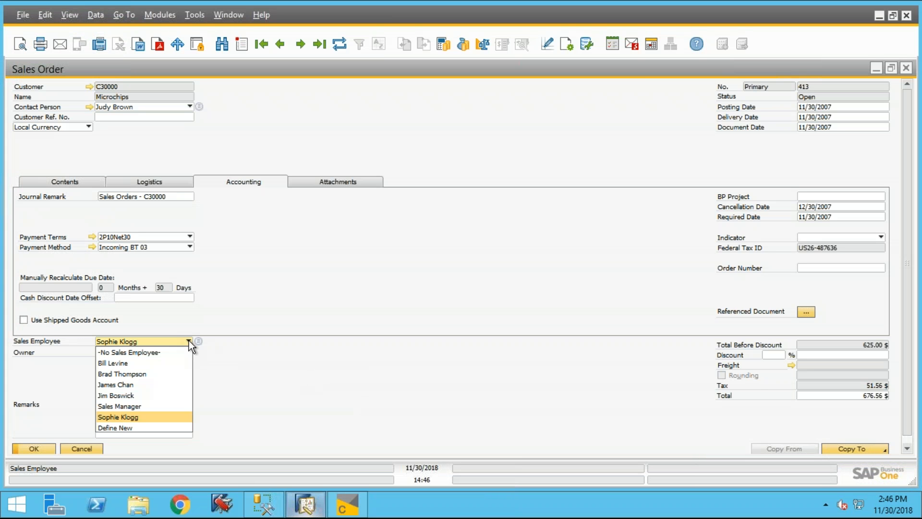
{"action": "left_click", "coordinate": [164, 383]}
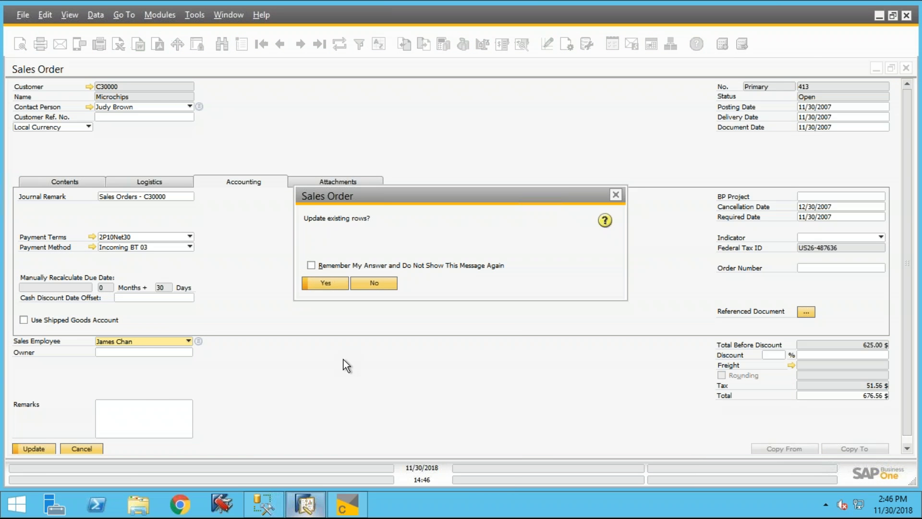
{"action": "left_click", "coordinate": [381, 283]}
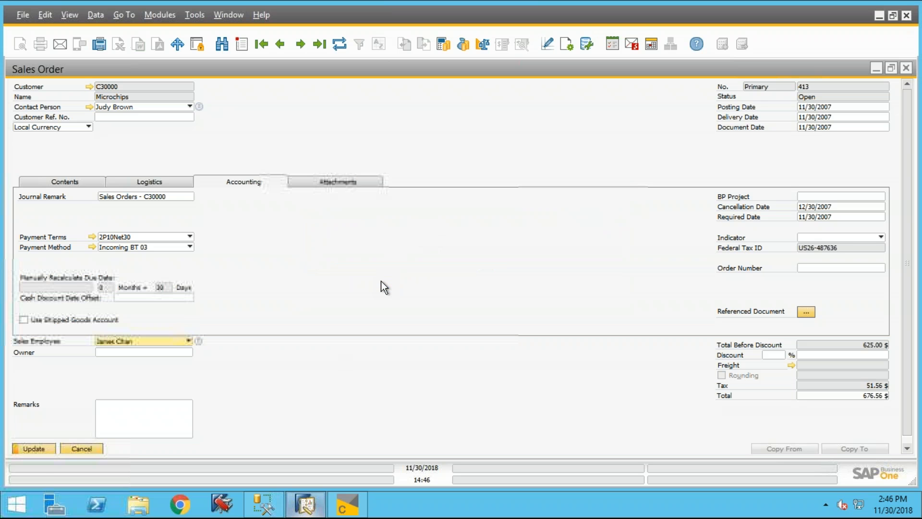
{"action": "left_click", "coordinate": [44, 448]}
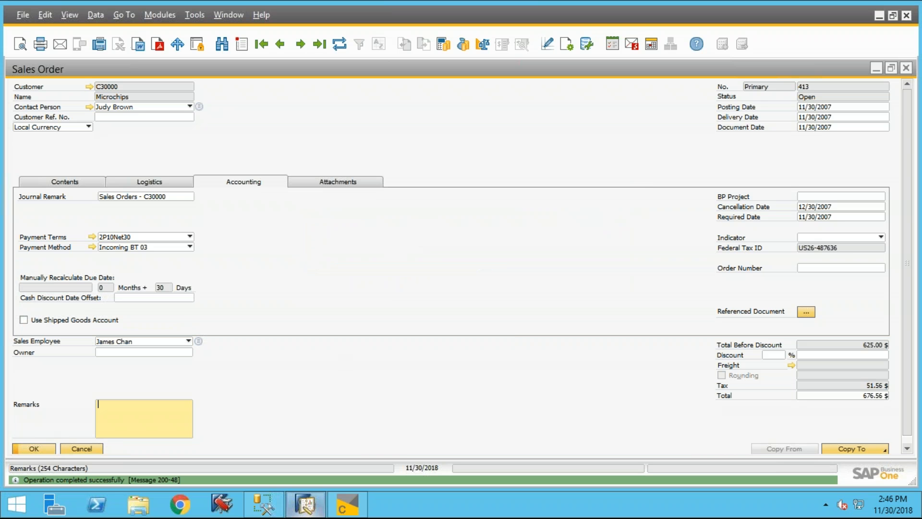
- Switch back to BI360 Composer and refresh the query data to compare the line and header sales employee columns
{"action": "left_click", "coordinate": [344, 508]}
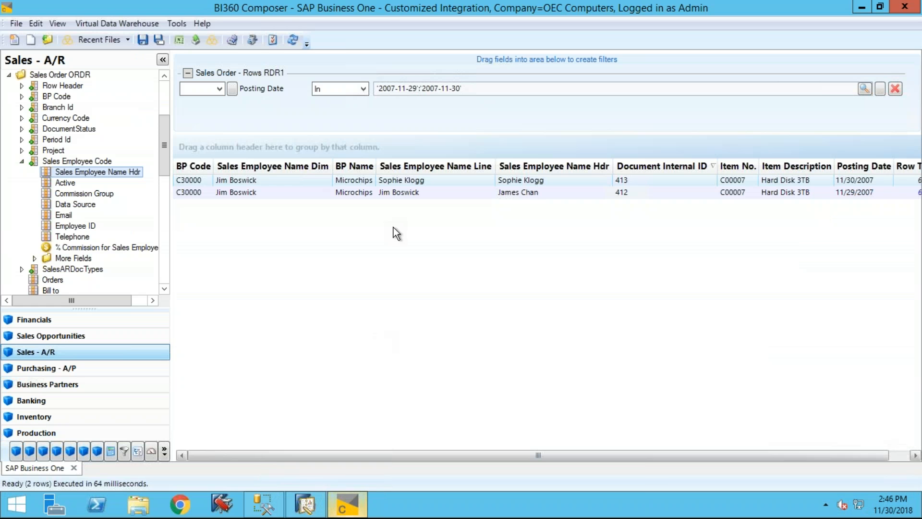
{"action": "left_click", "coordinate": [290, 39]}
{"action": "left_click", "coordinate": [529, 268]}
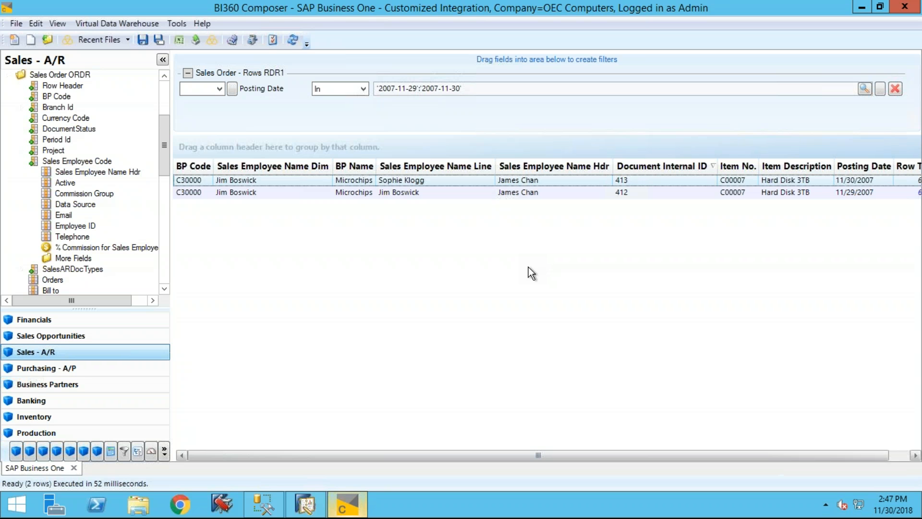